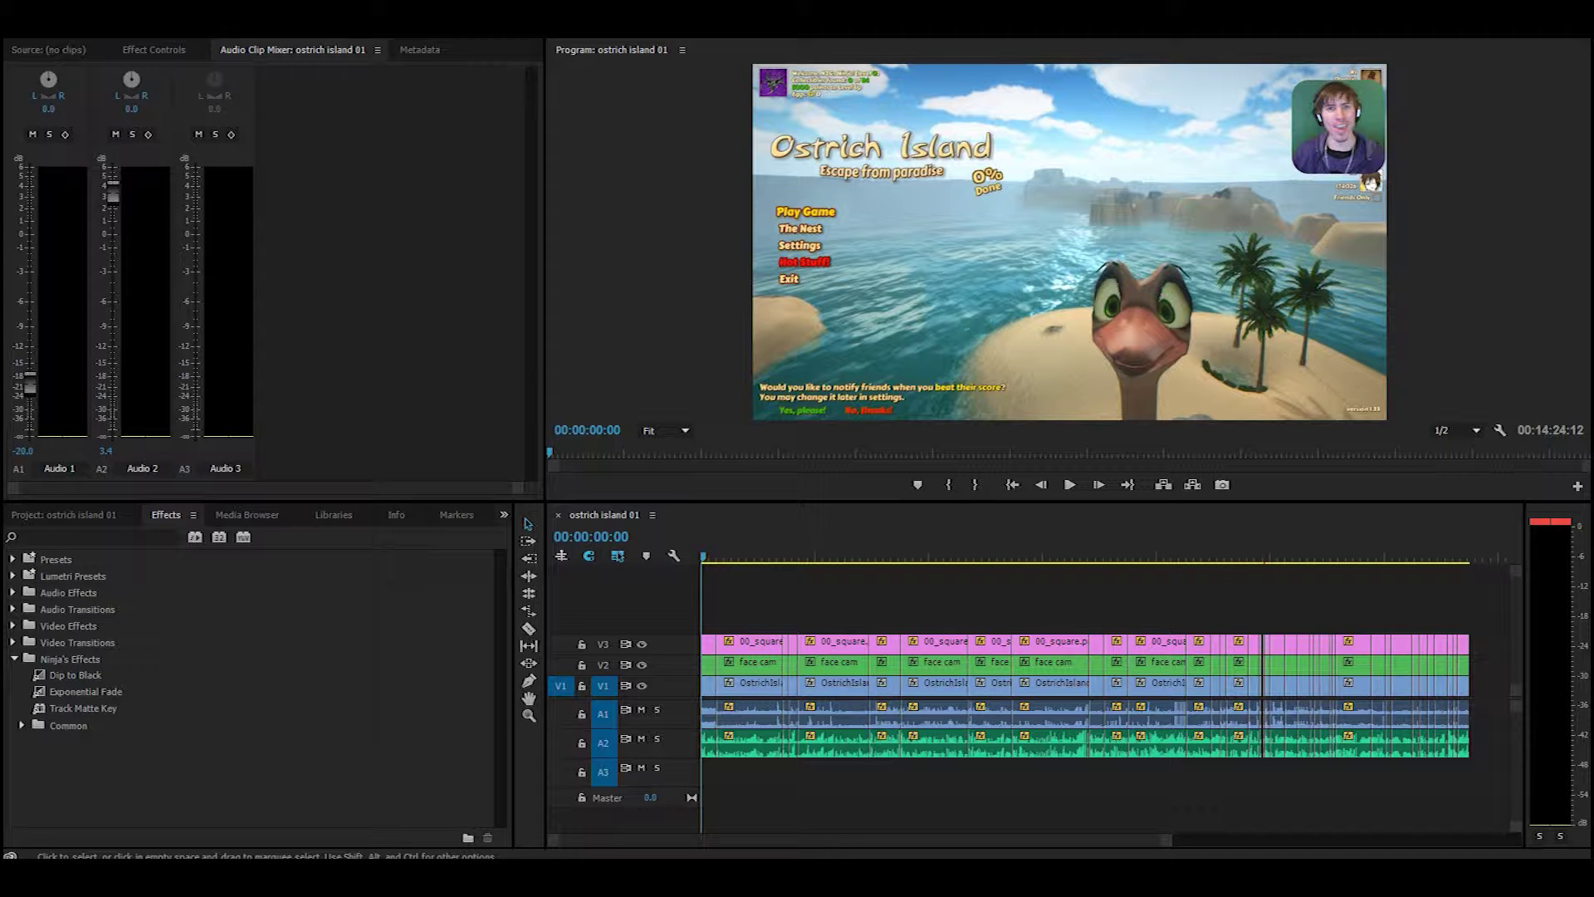
Step: Float the Text bin of rainbow word images (WHAT, WHY, YES, YOU) over the workspace's left side
key("equal")
key("equal")
key("equal")
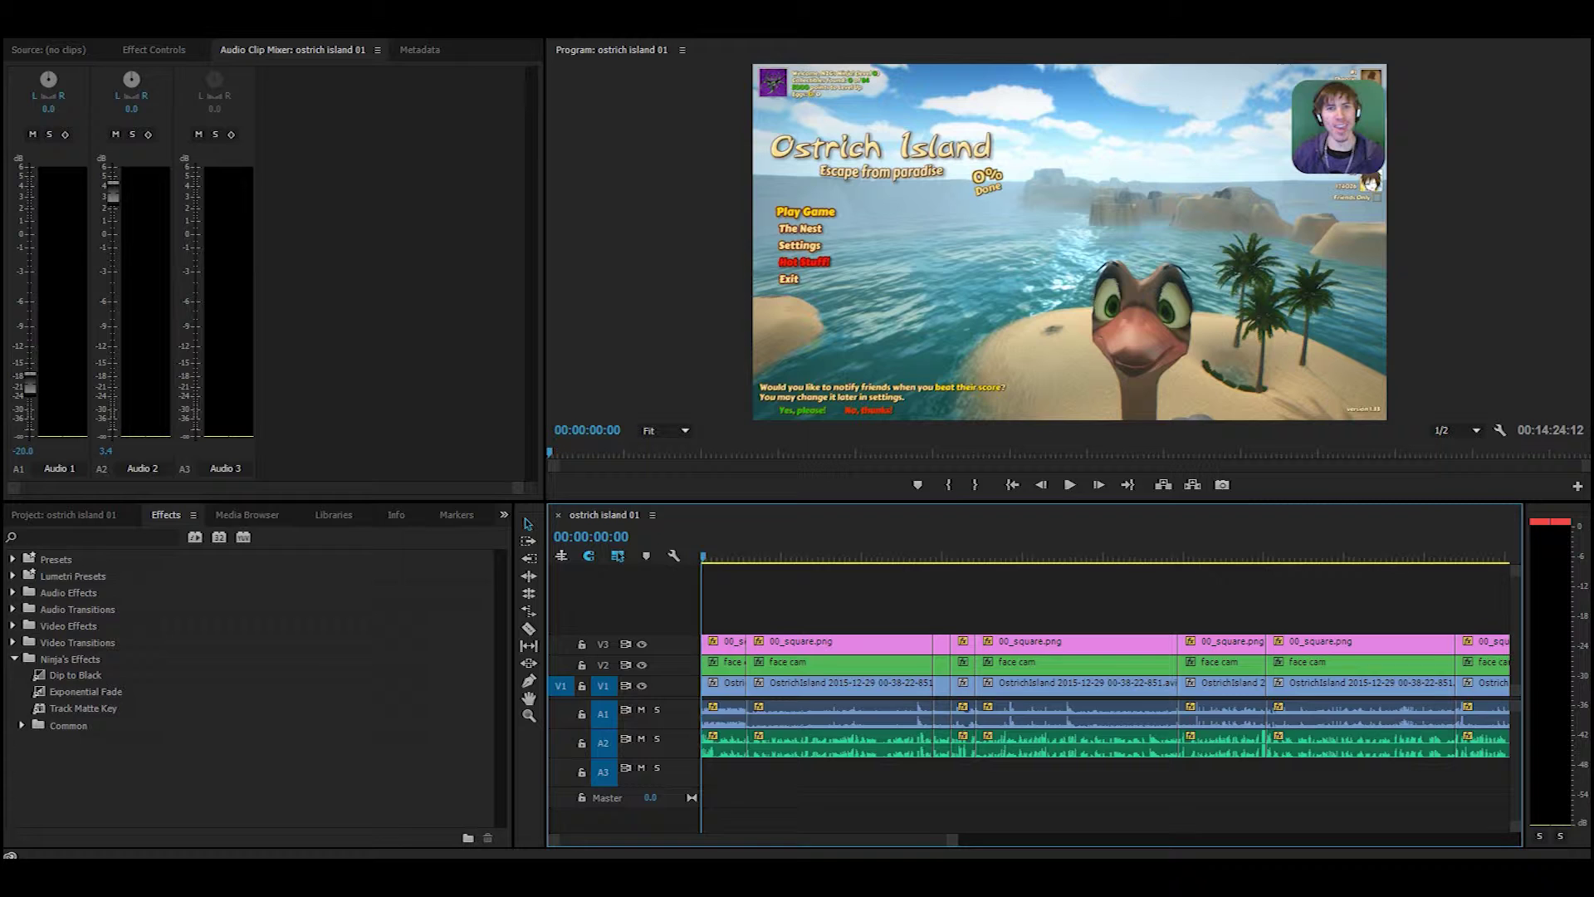
key("minus")
key("minus")
key("minus")
key("minus")
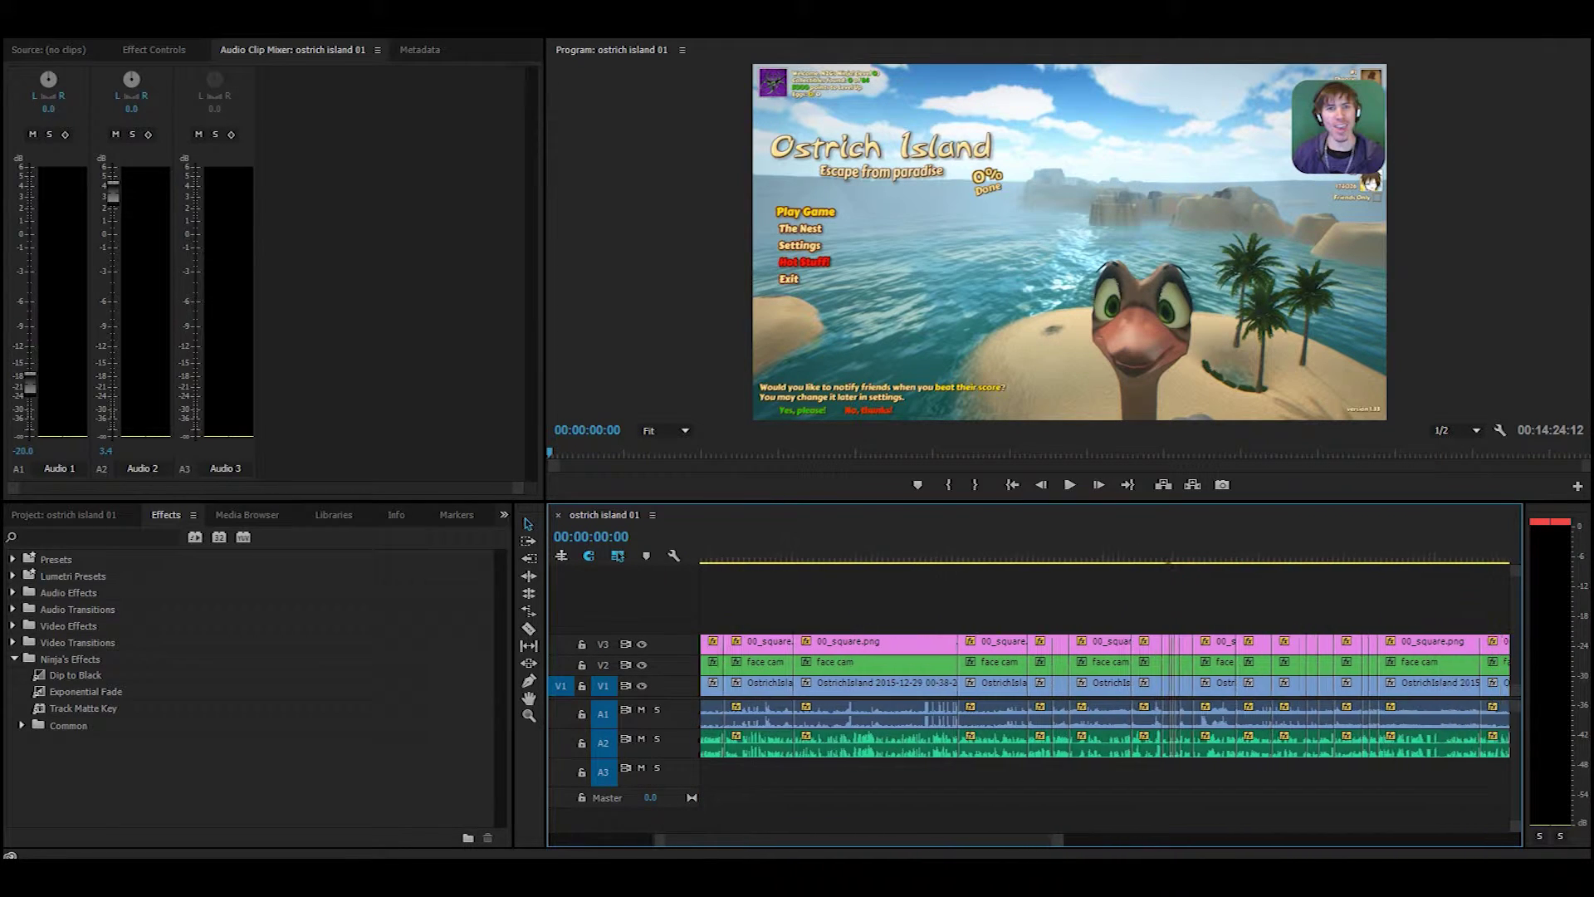
key("minus")
key("minus")
key("minus")
key("minus")
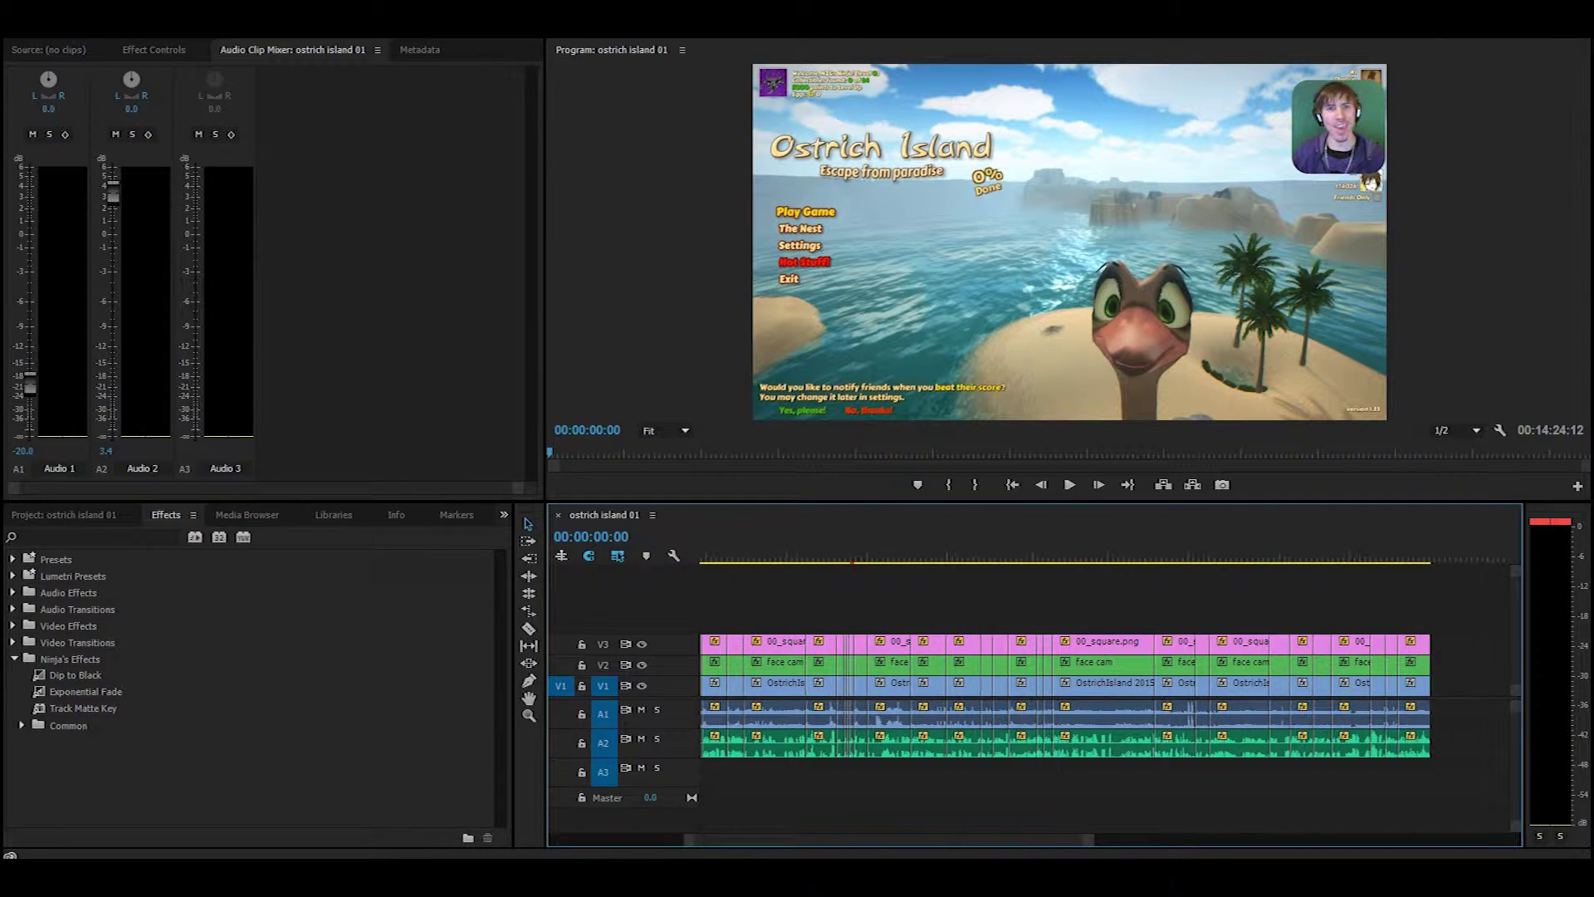
key("equal")
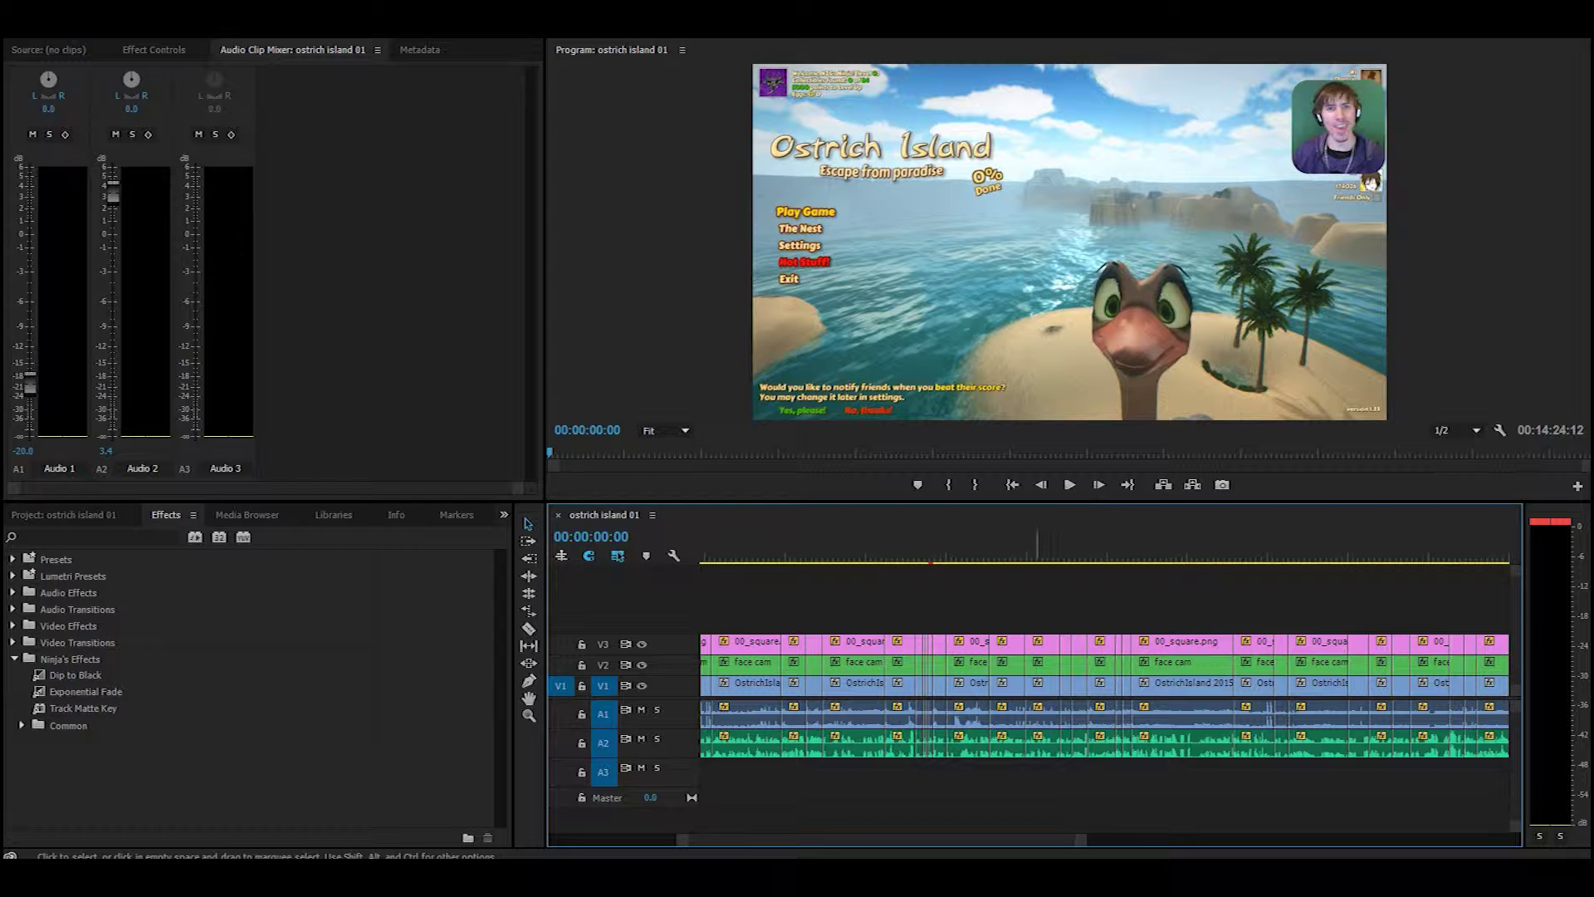
key("equal")
key("equal")
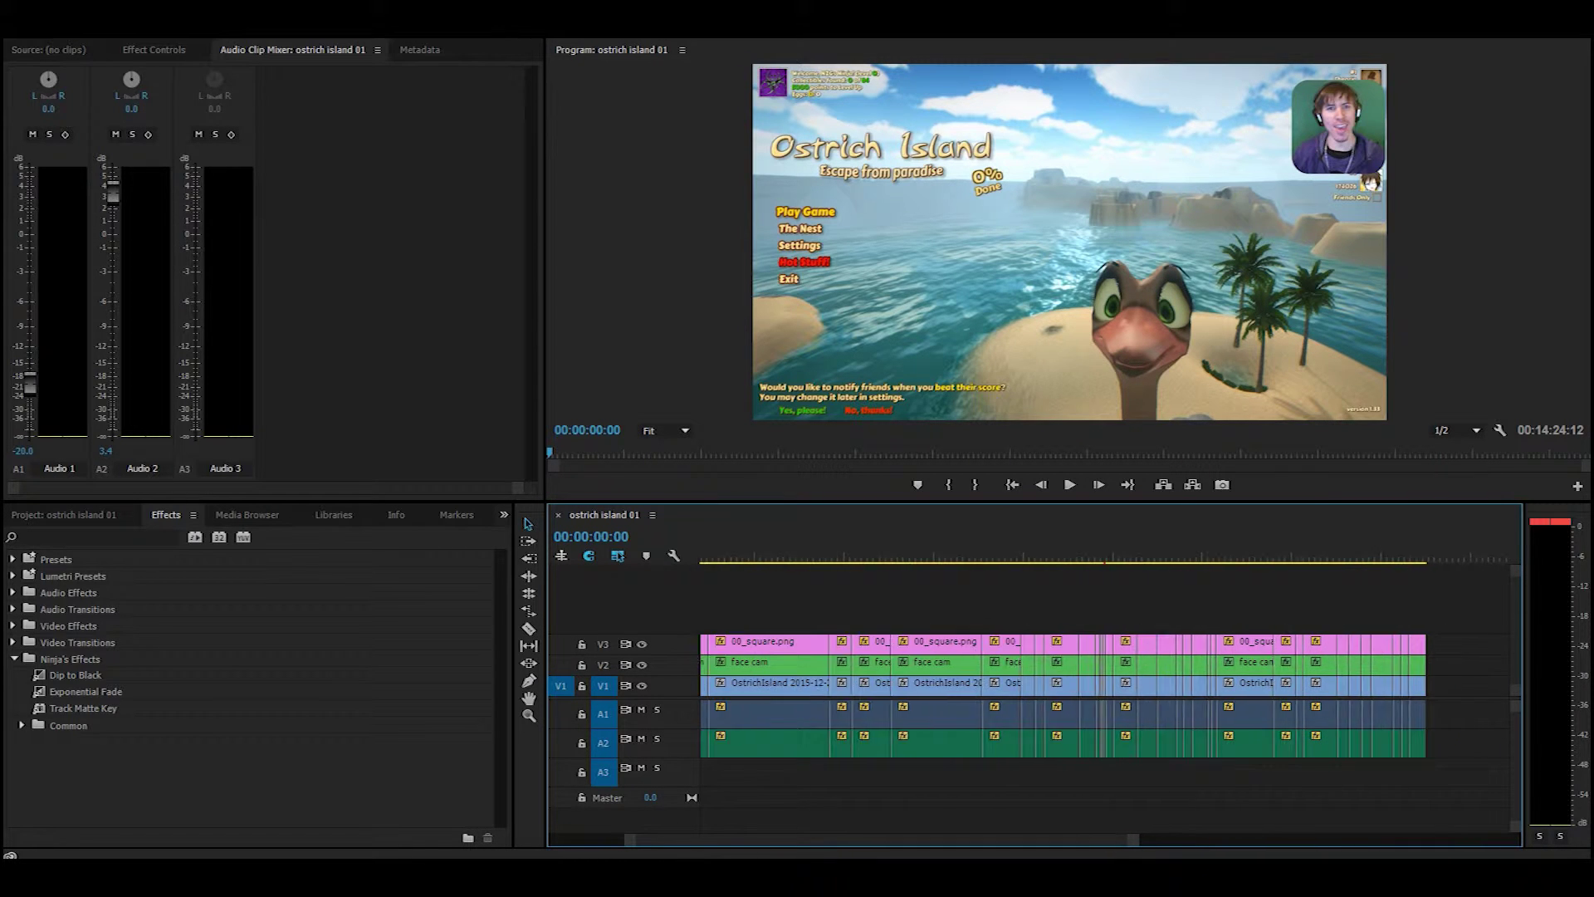
key("minus")
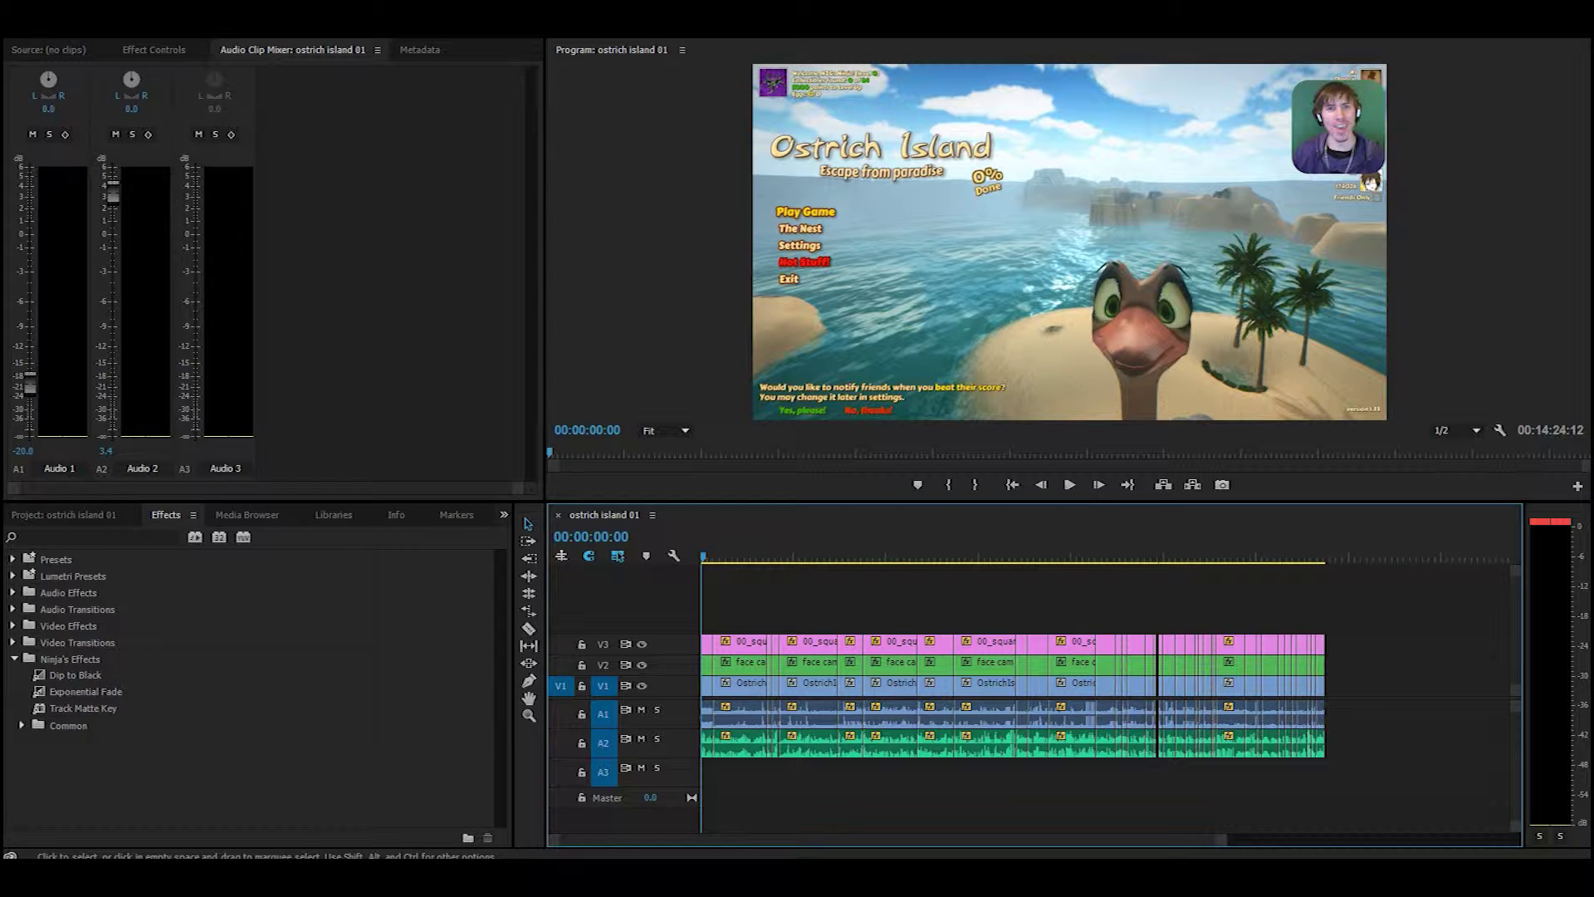
key("equal")
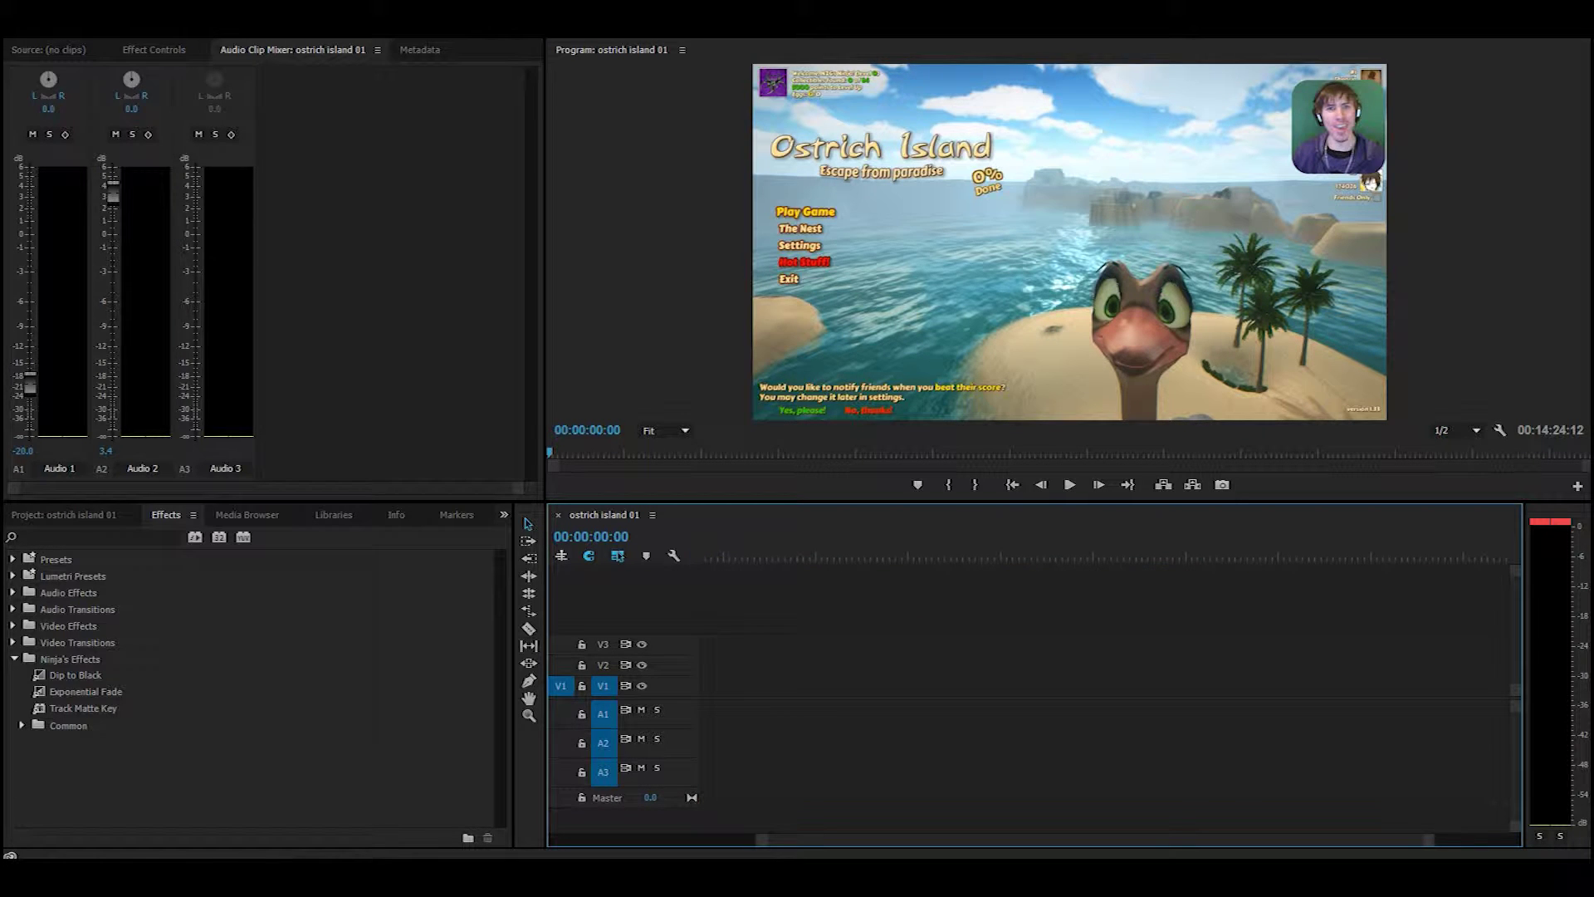
key("minus")
key("minus")
key("minus")
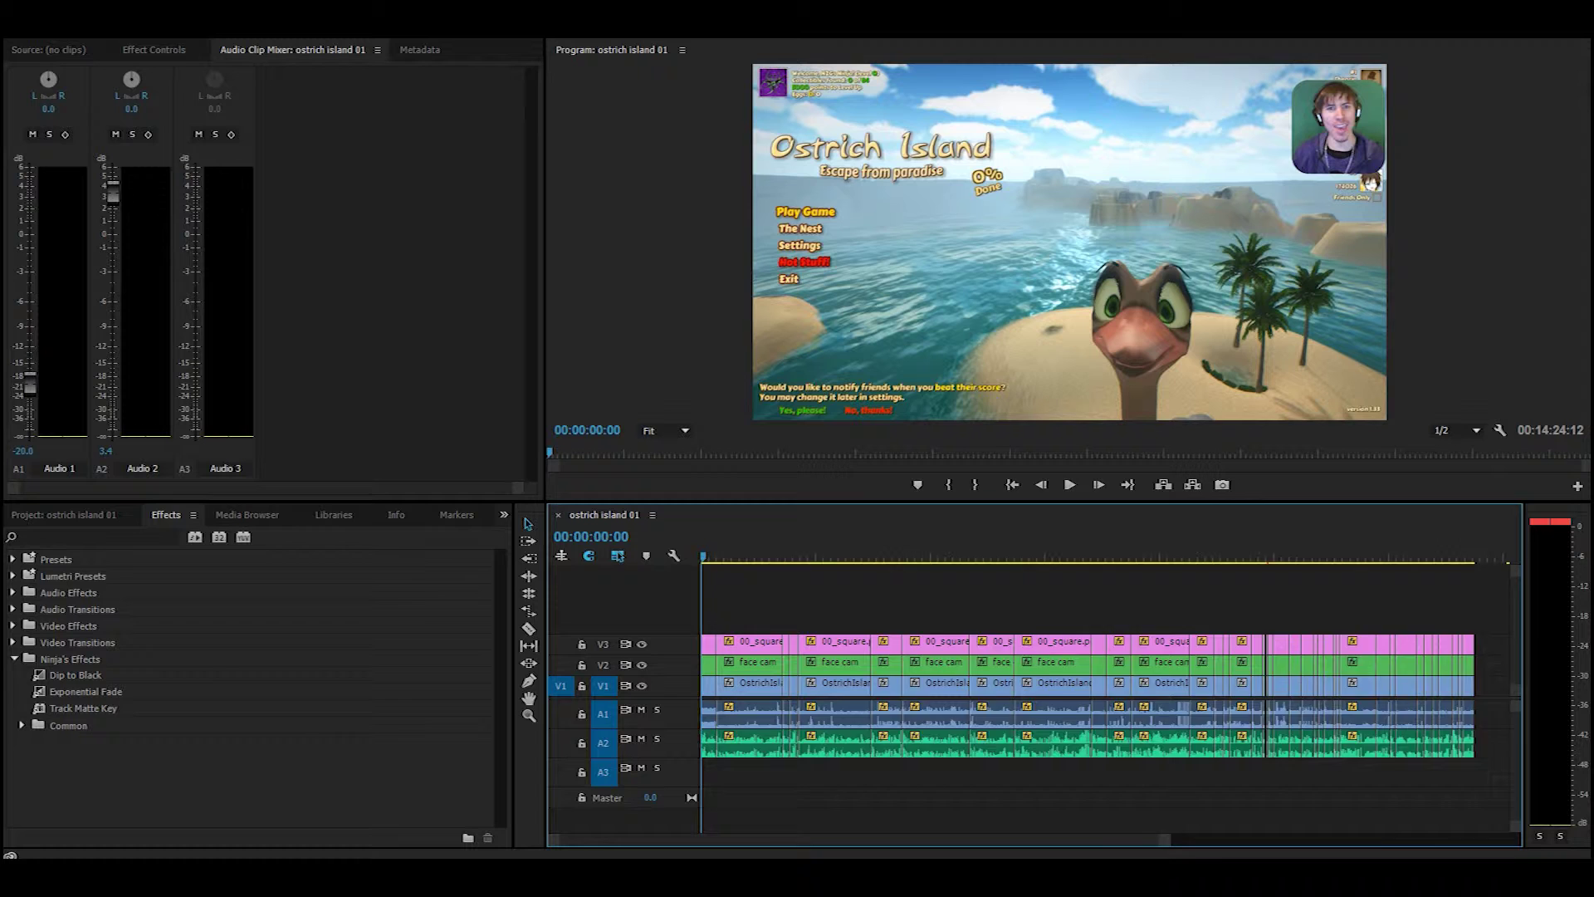
key("equal")
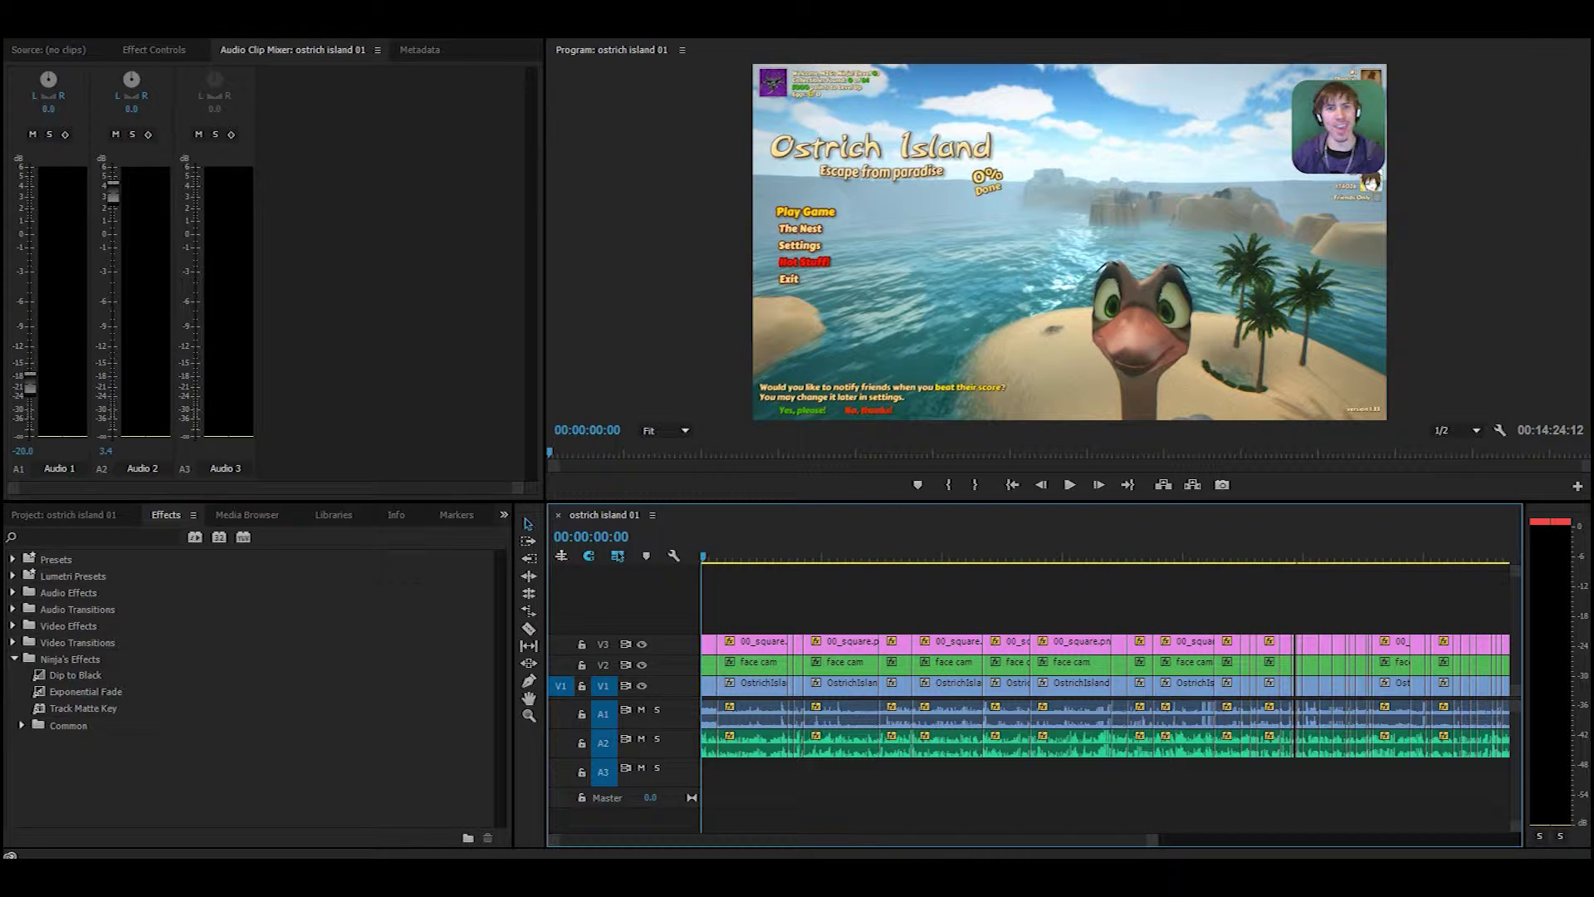
key("equal")
key("equal")
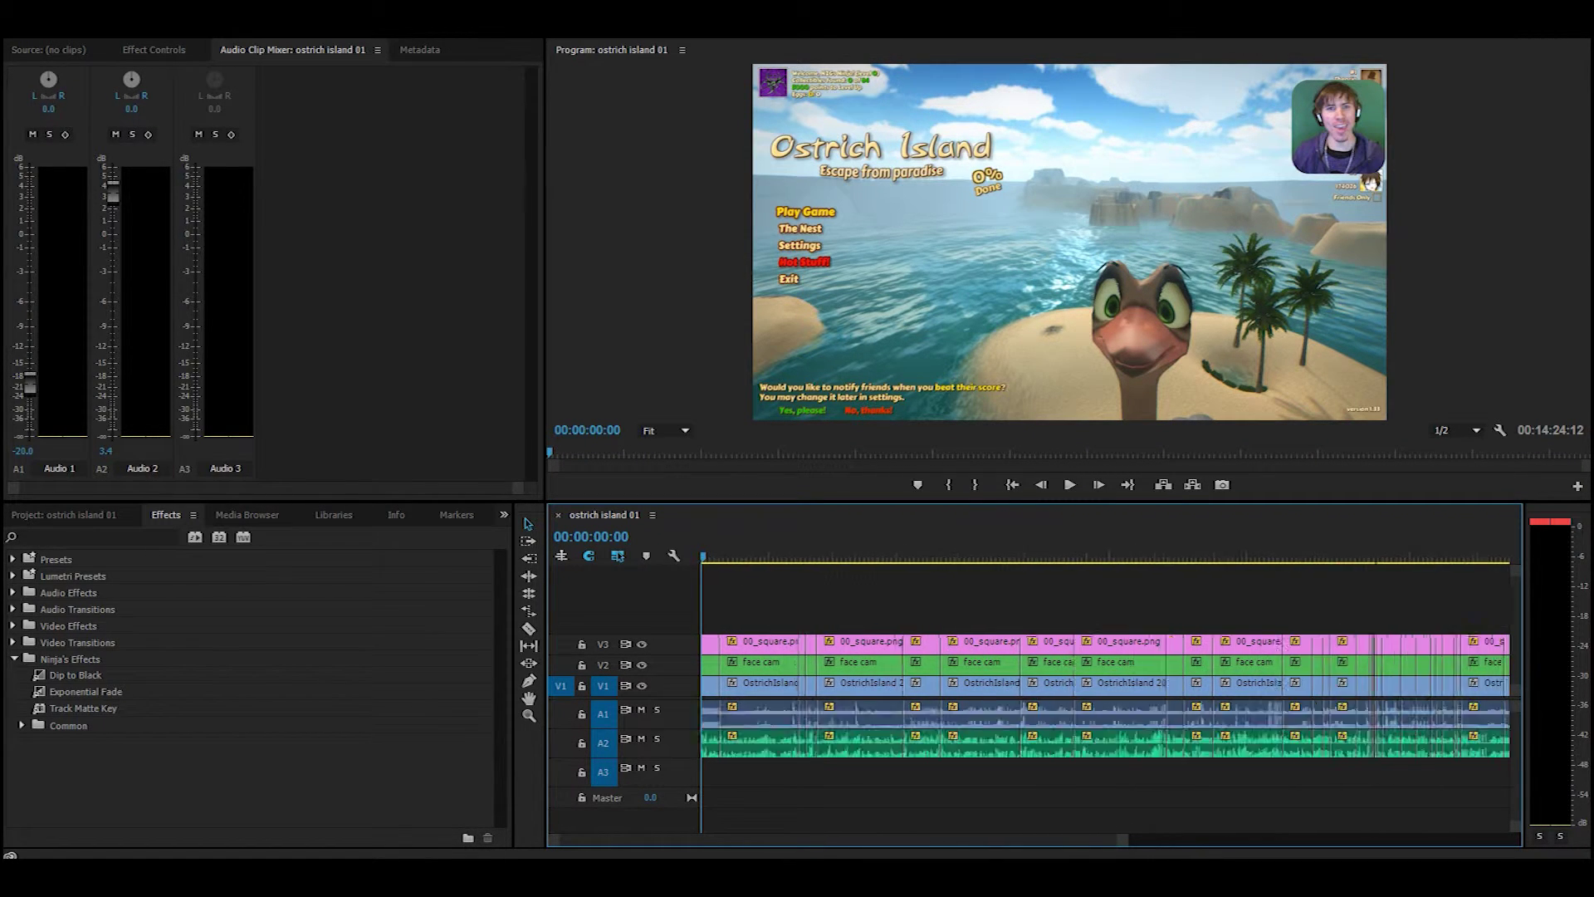
key("equal")
key("equal")
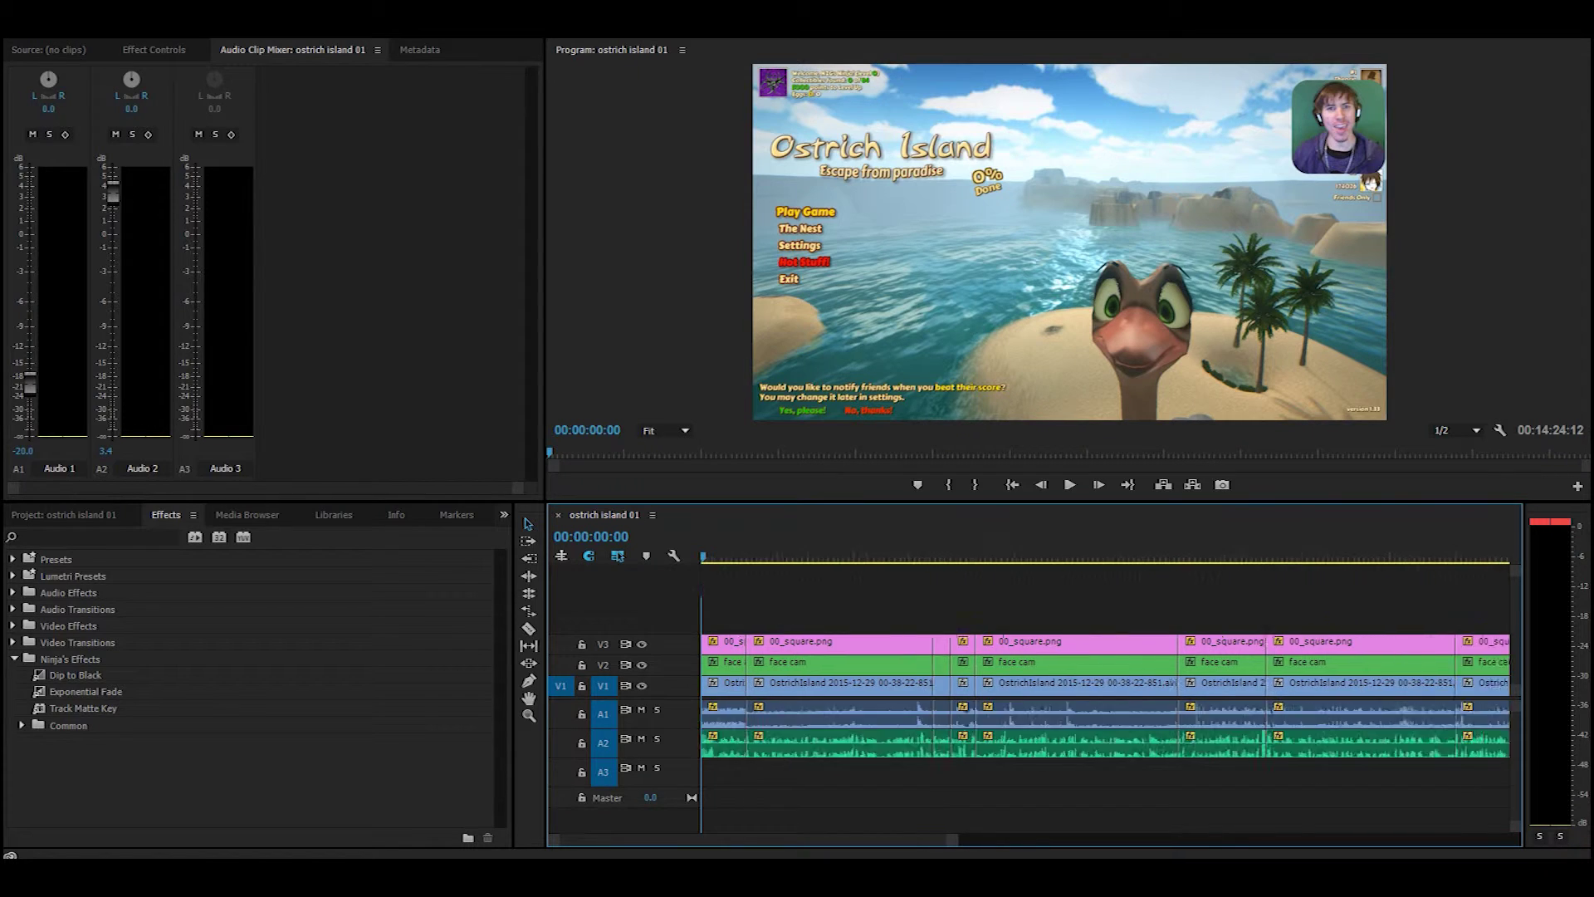
key("minus")
key("minus")
key("minus")
key("minus")
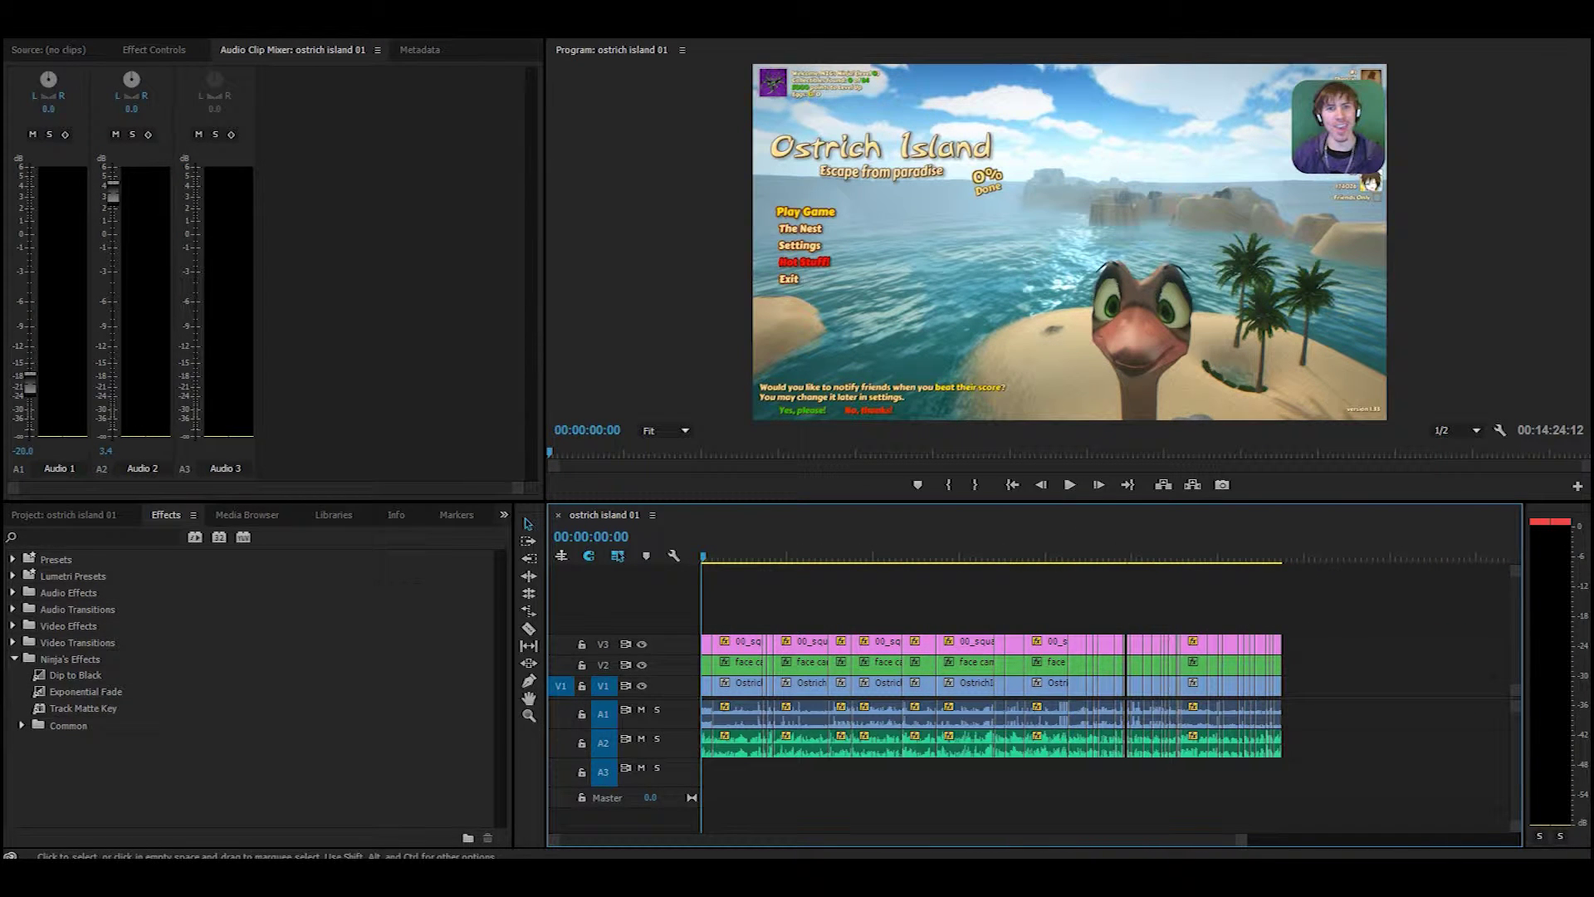
key("equal")
key("equal")
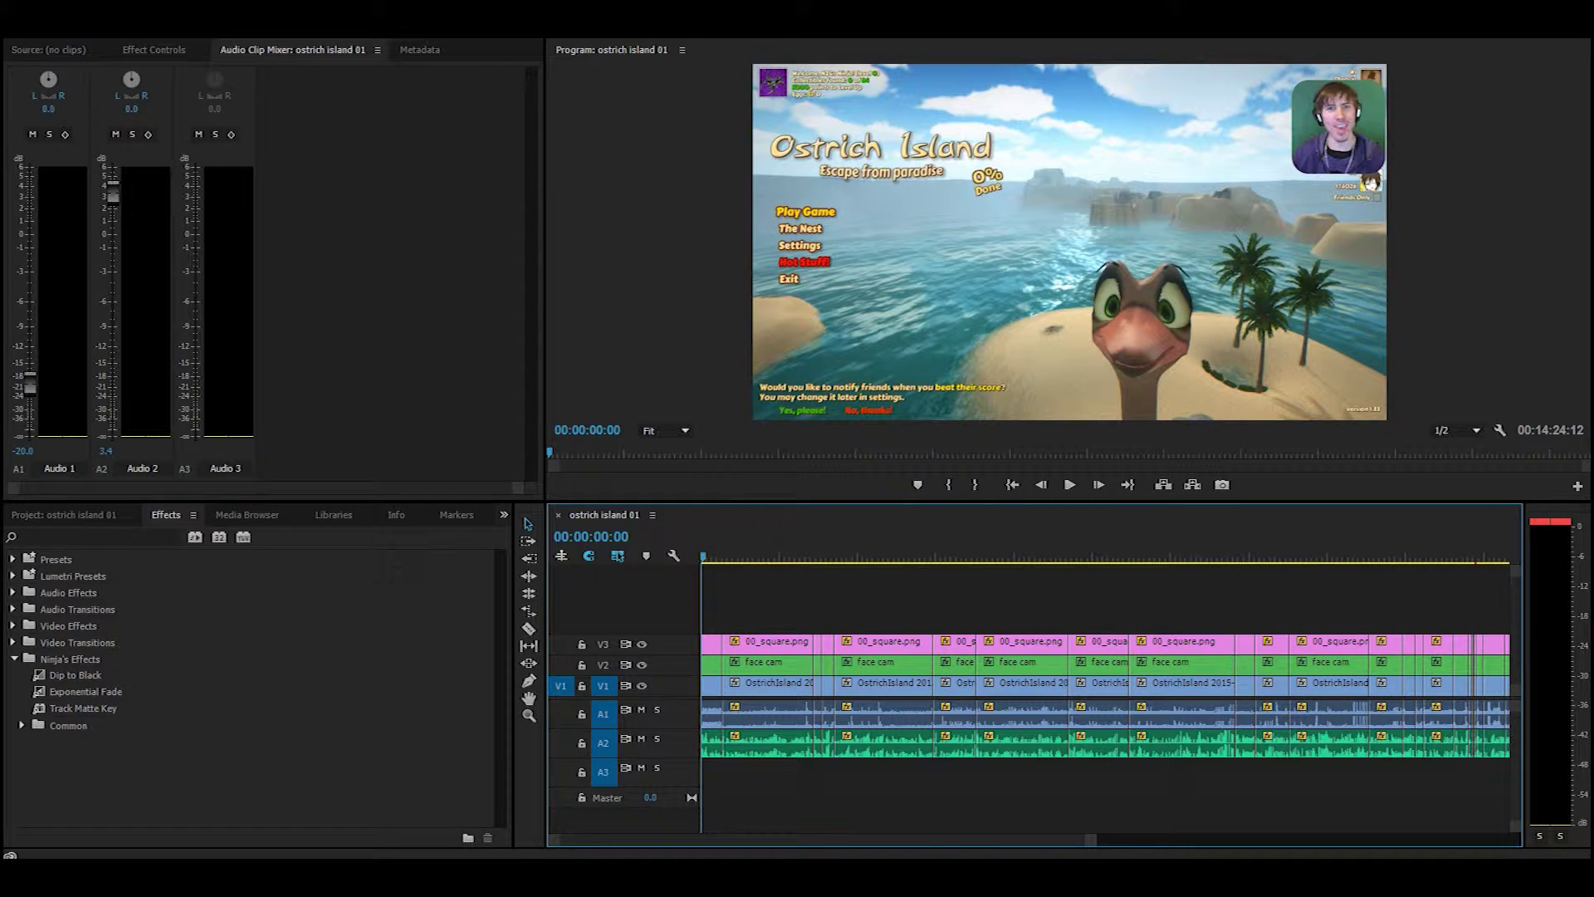
left_click_drag(958, 292, 536, 320)
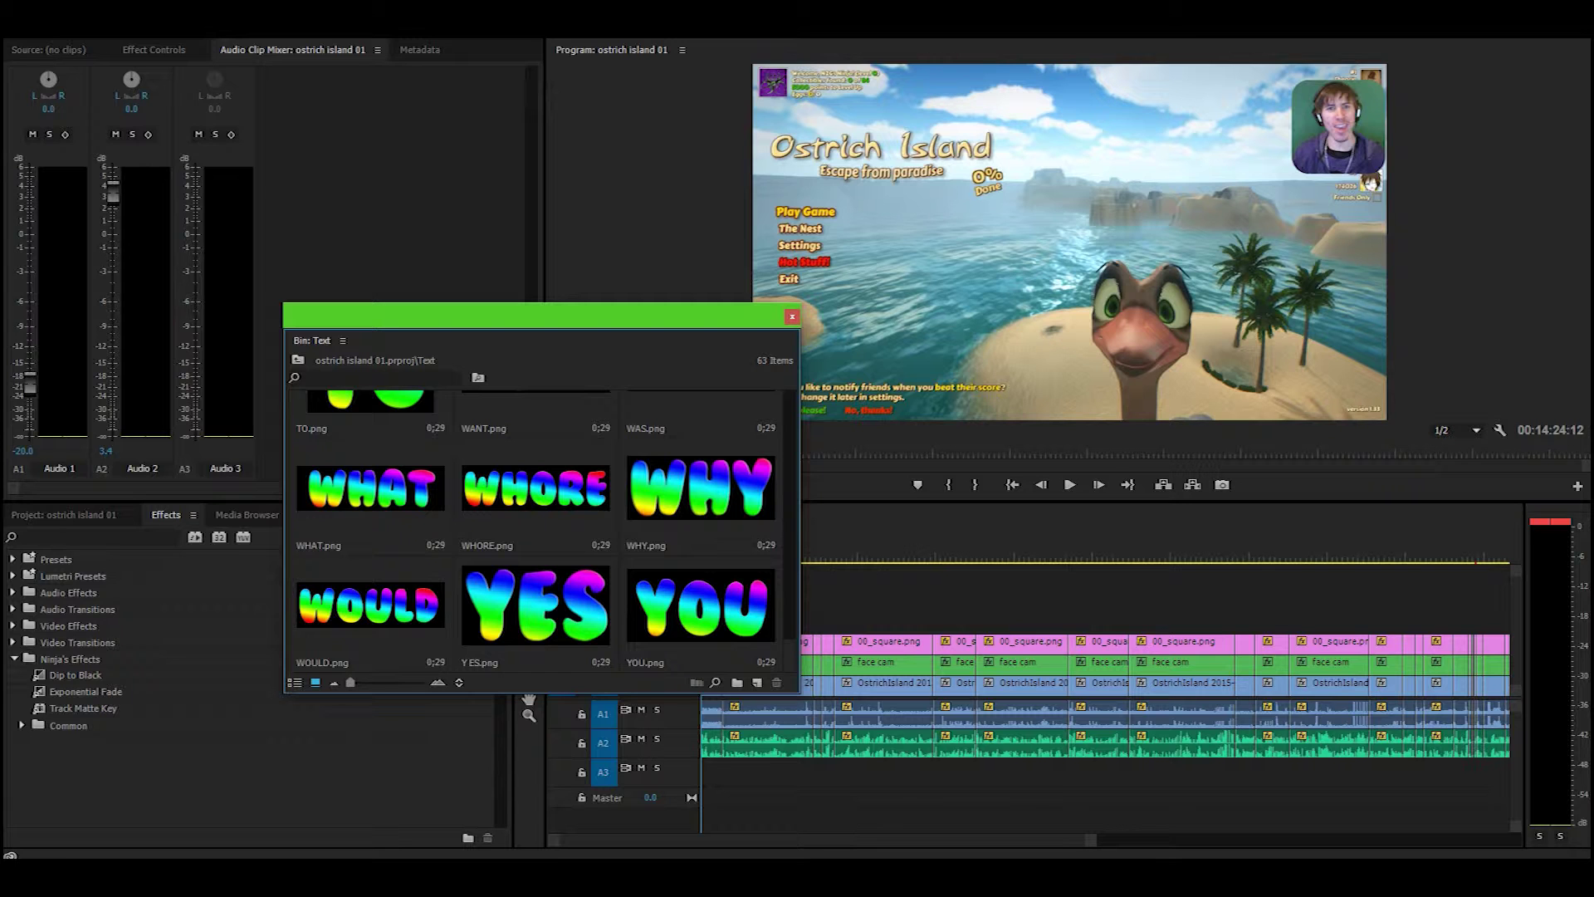
left_click_drag(537, 319, 374, 365)
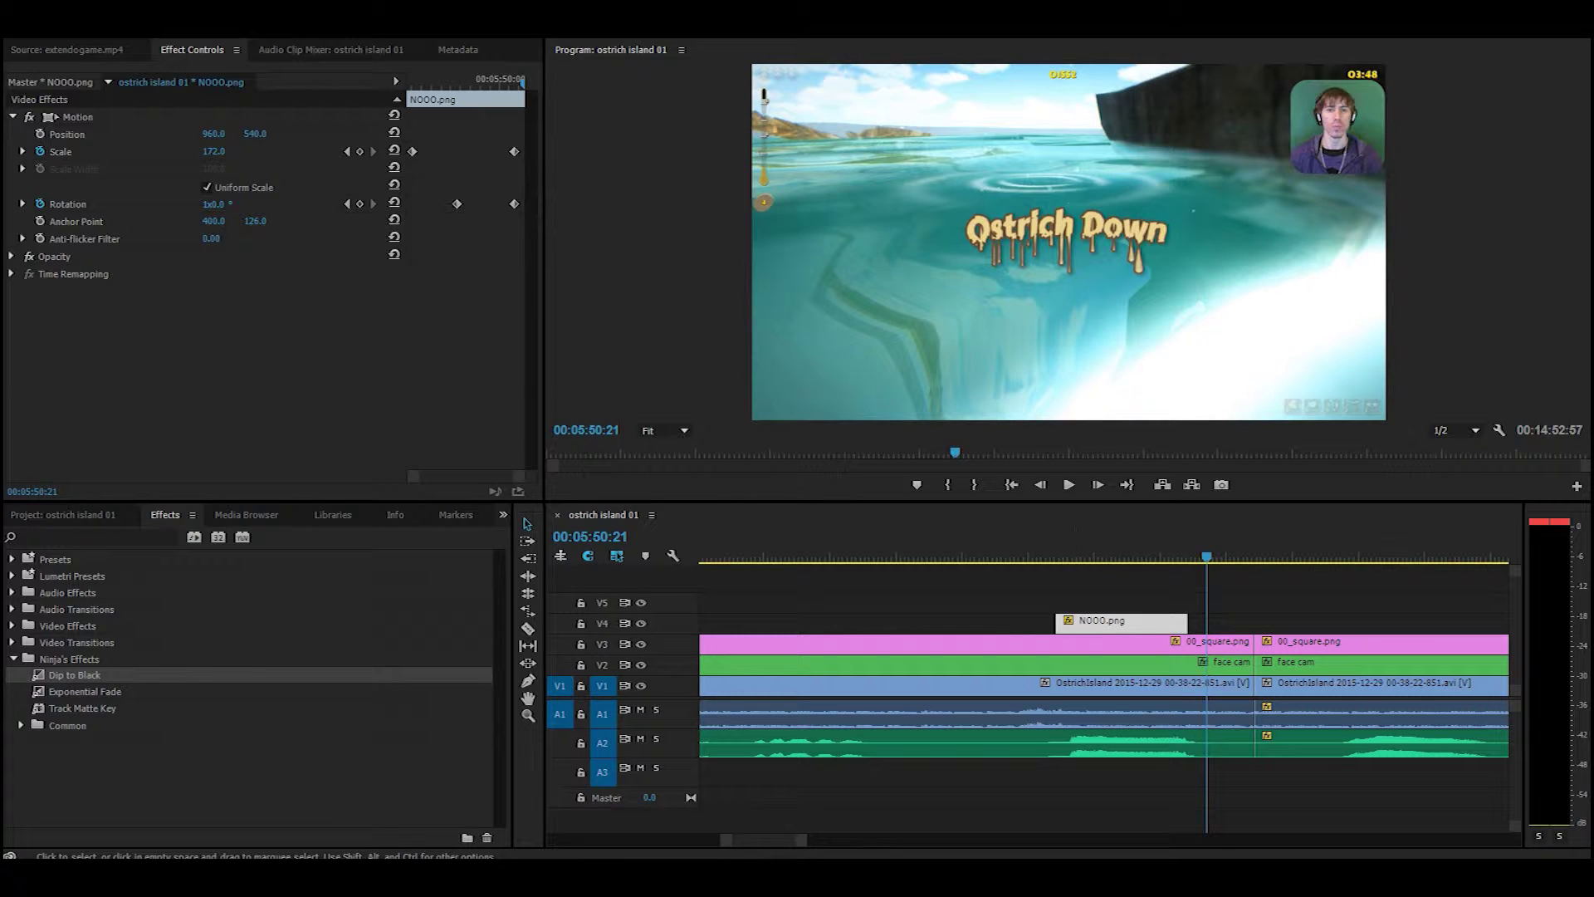
Step: Zoom out the timeline, return to about 00:02:55 and play the beach gameplay with face cam
key("minus")
key("minus")
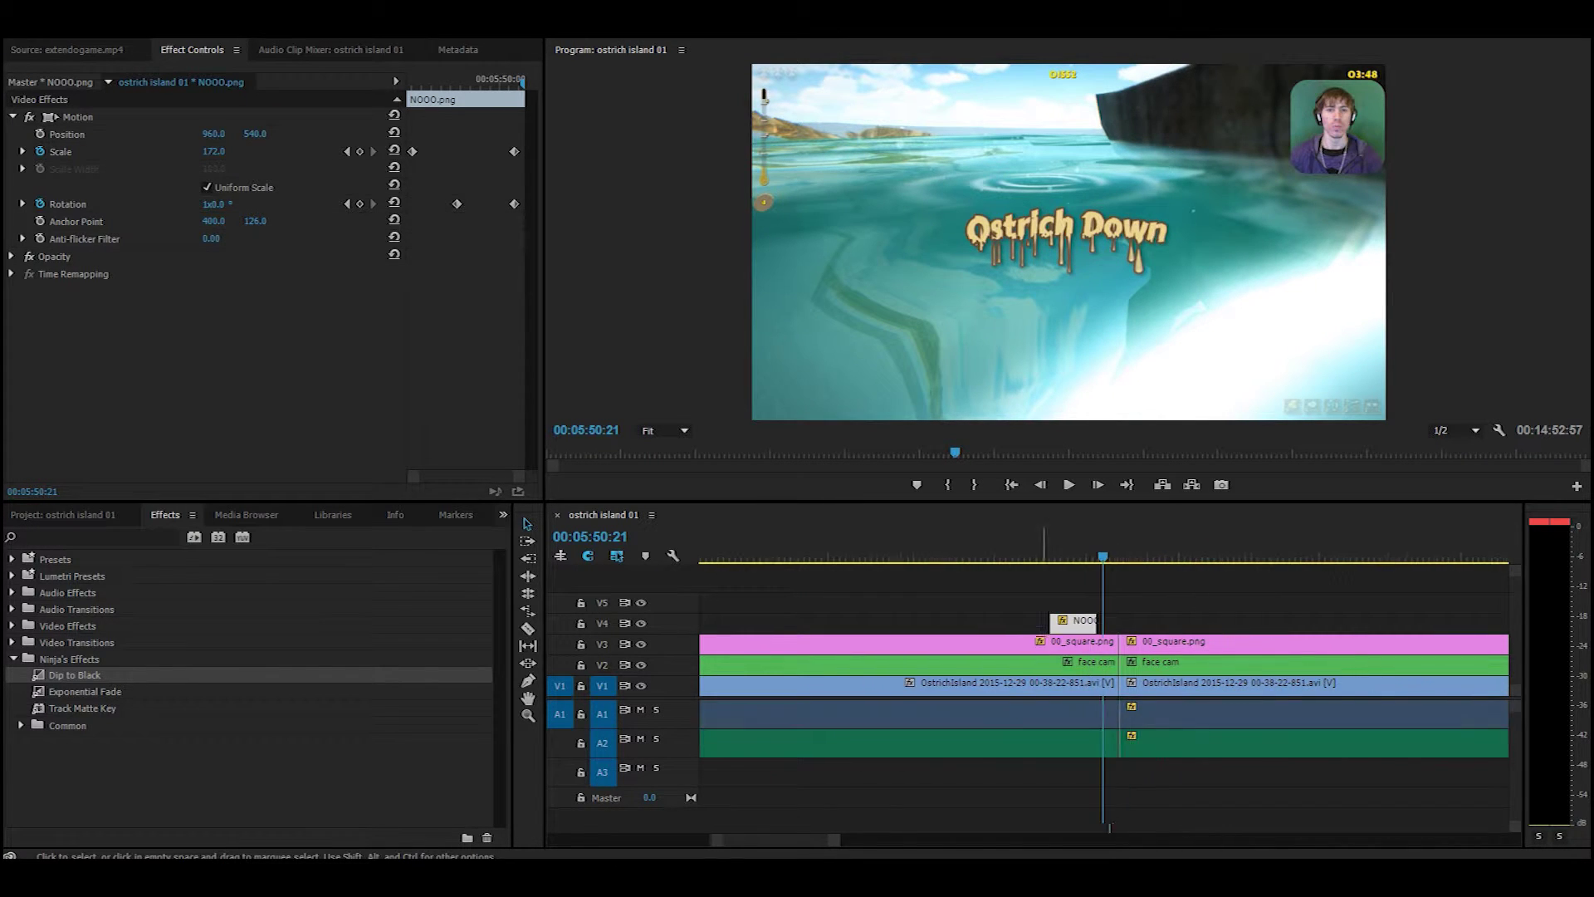
key("minus")
key("minus")
key("minus")
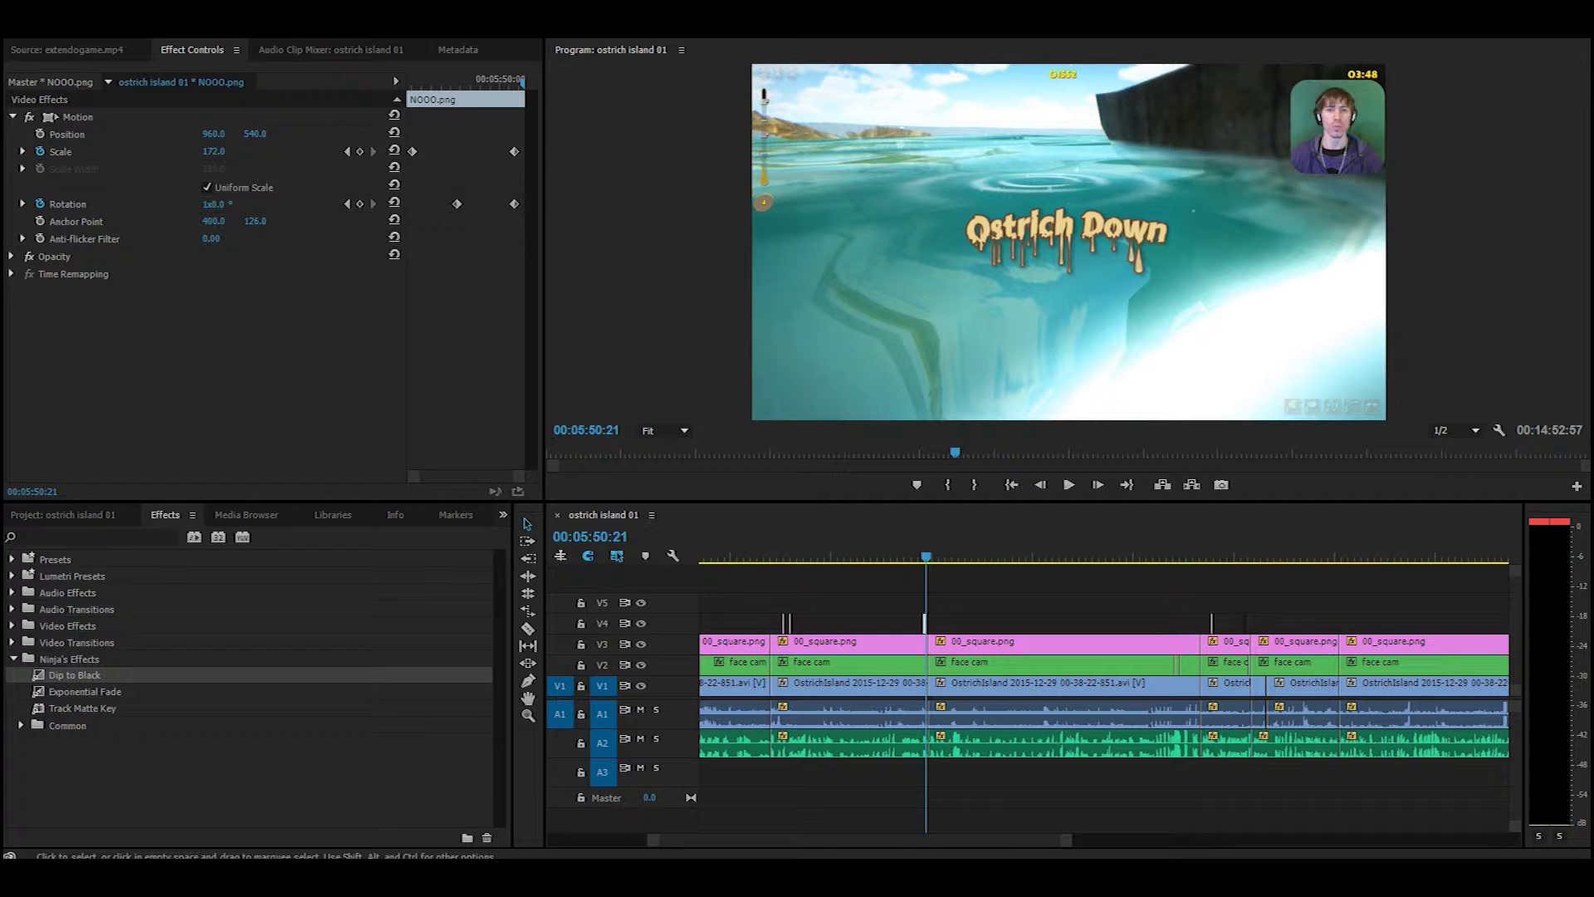
key("minus")
key("minus")
key("minus")
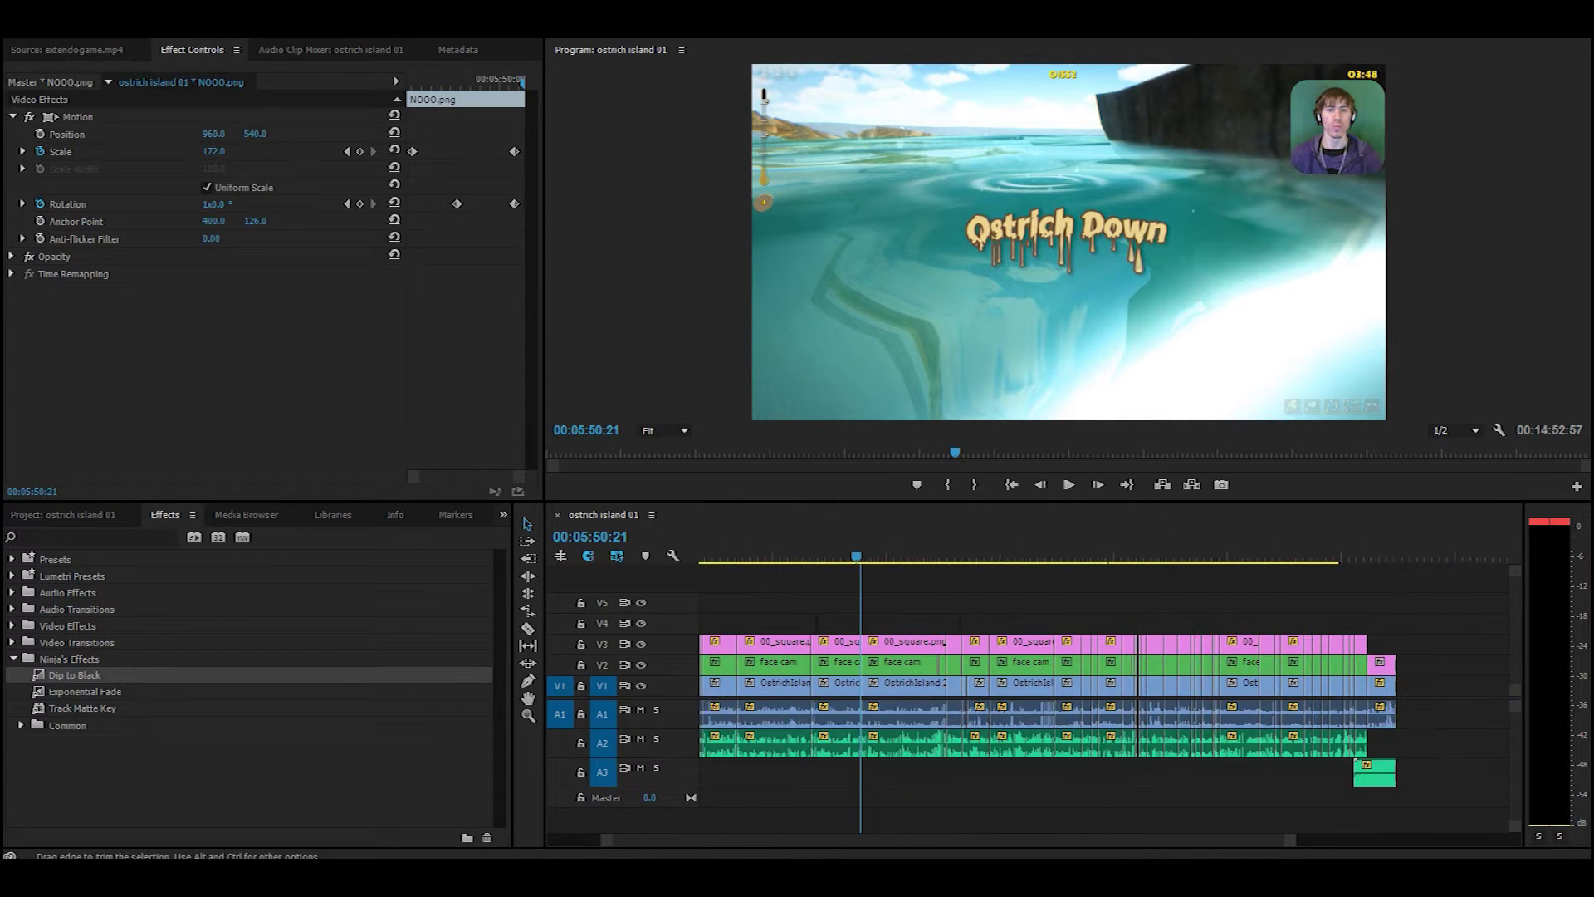
key("minus")
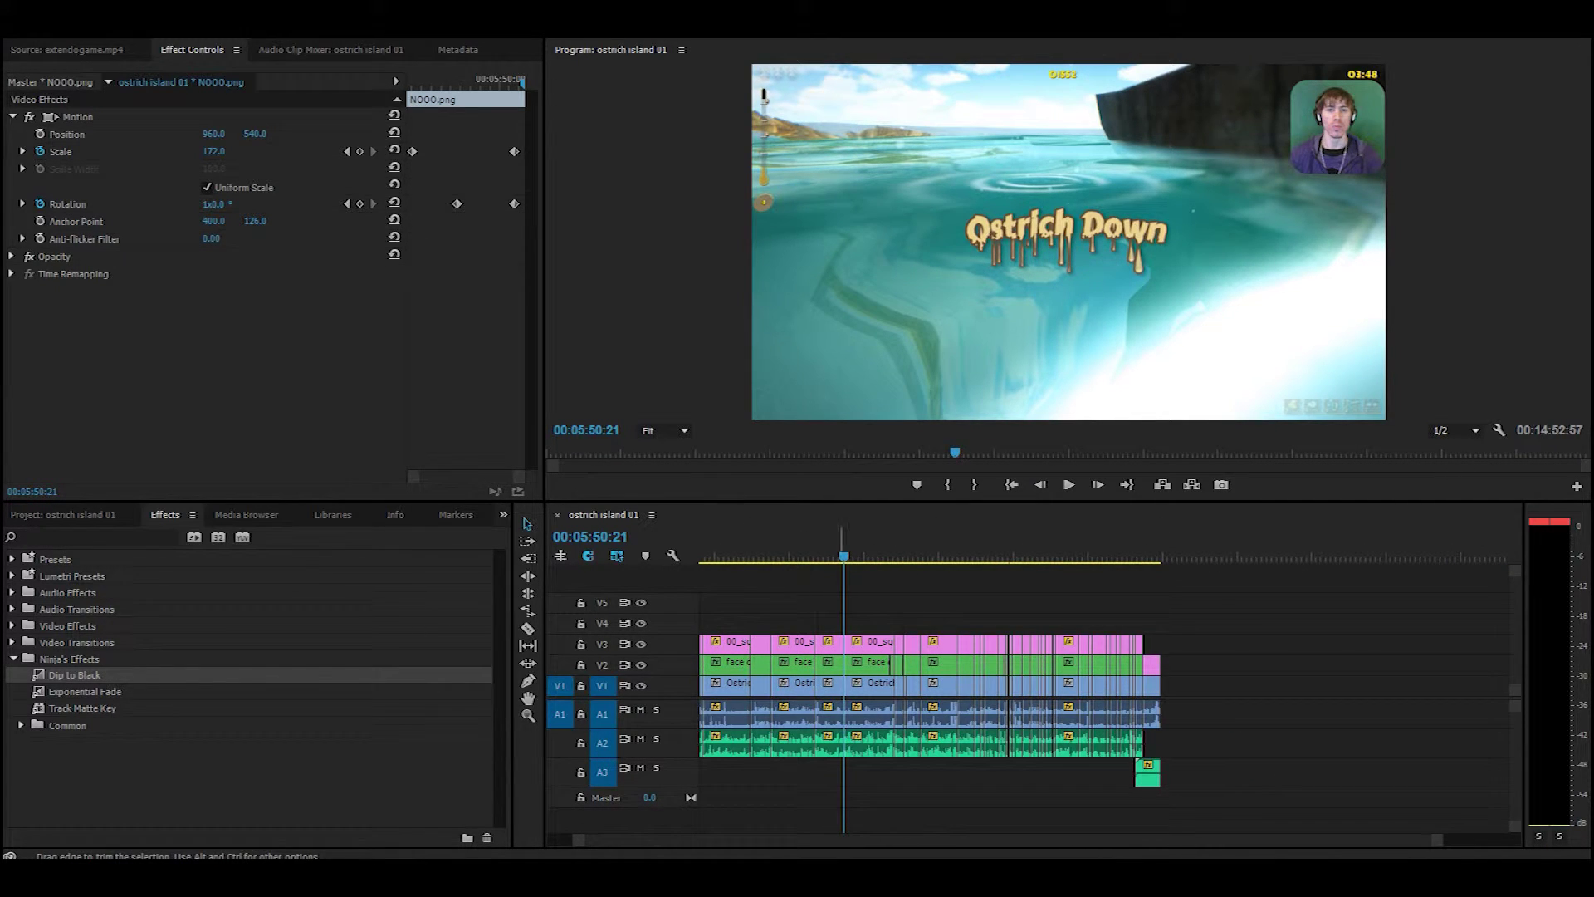
key("equal")
key("equal")
key("minus")
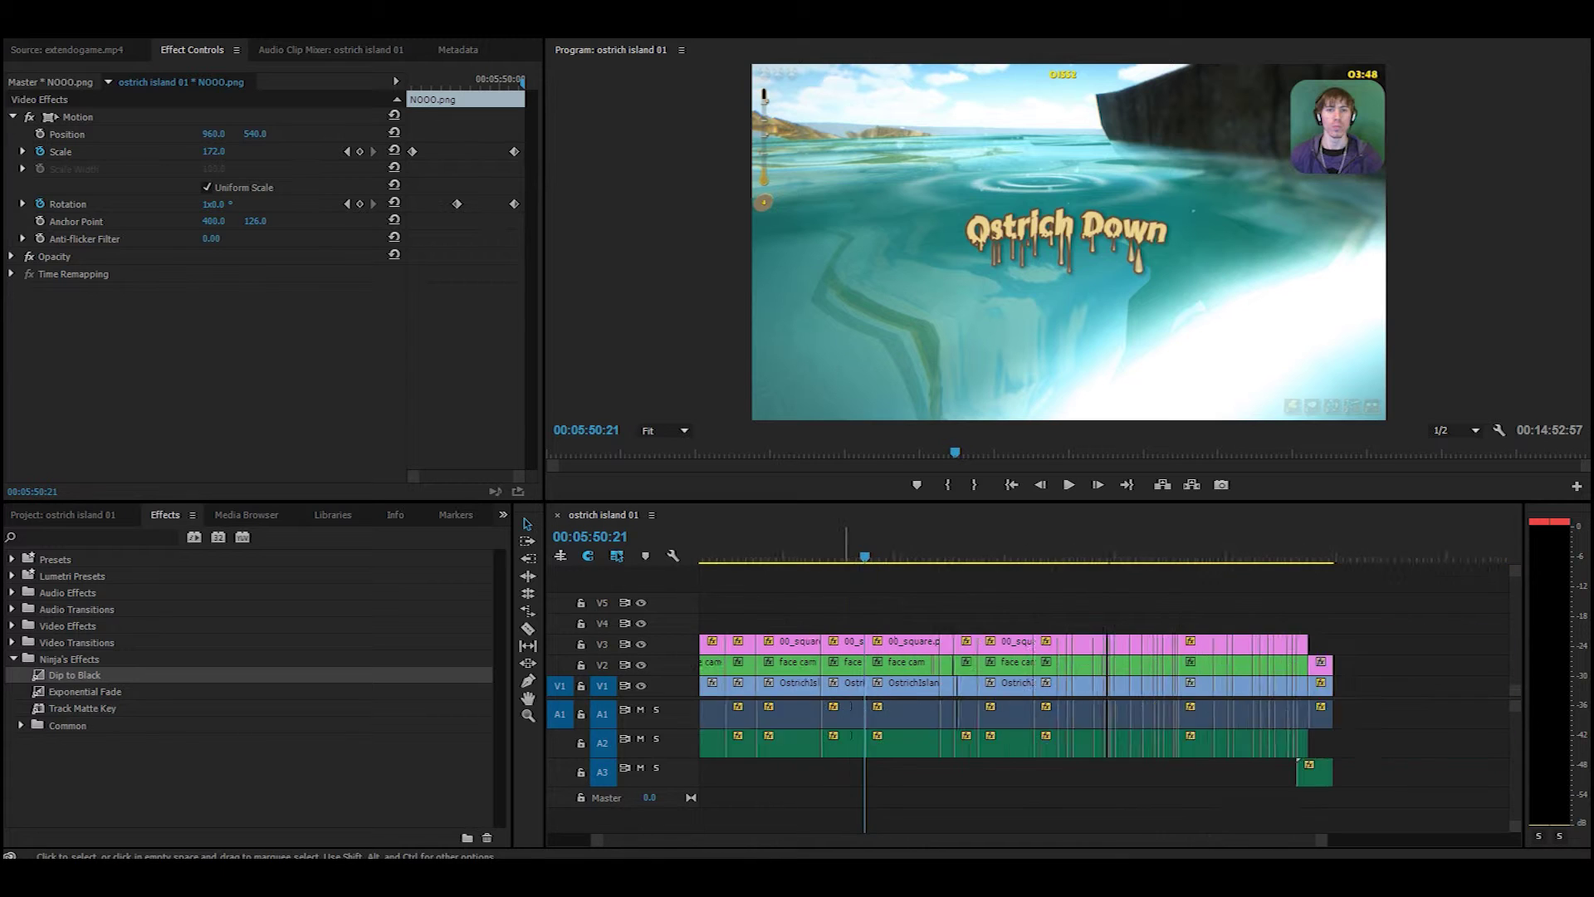
key("equal")
key("equal")
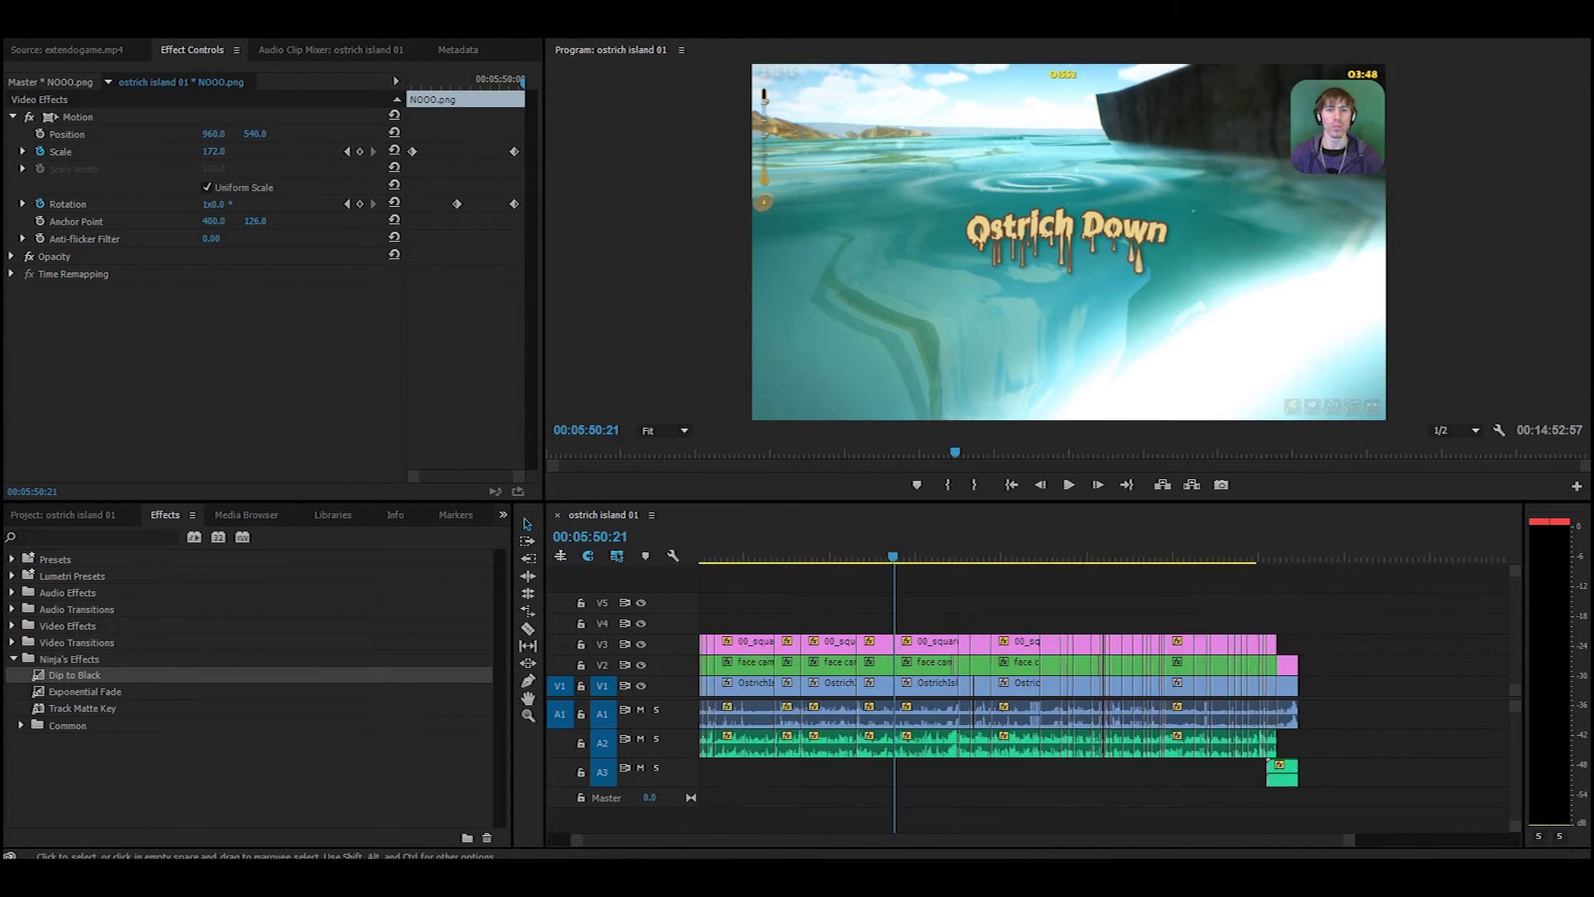
key("equal")
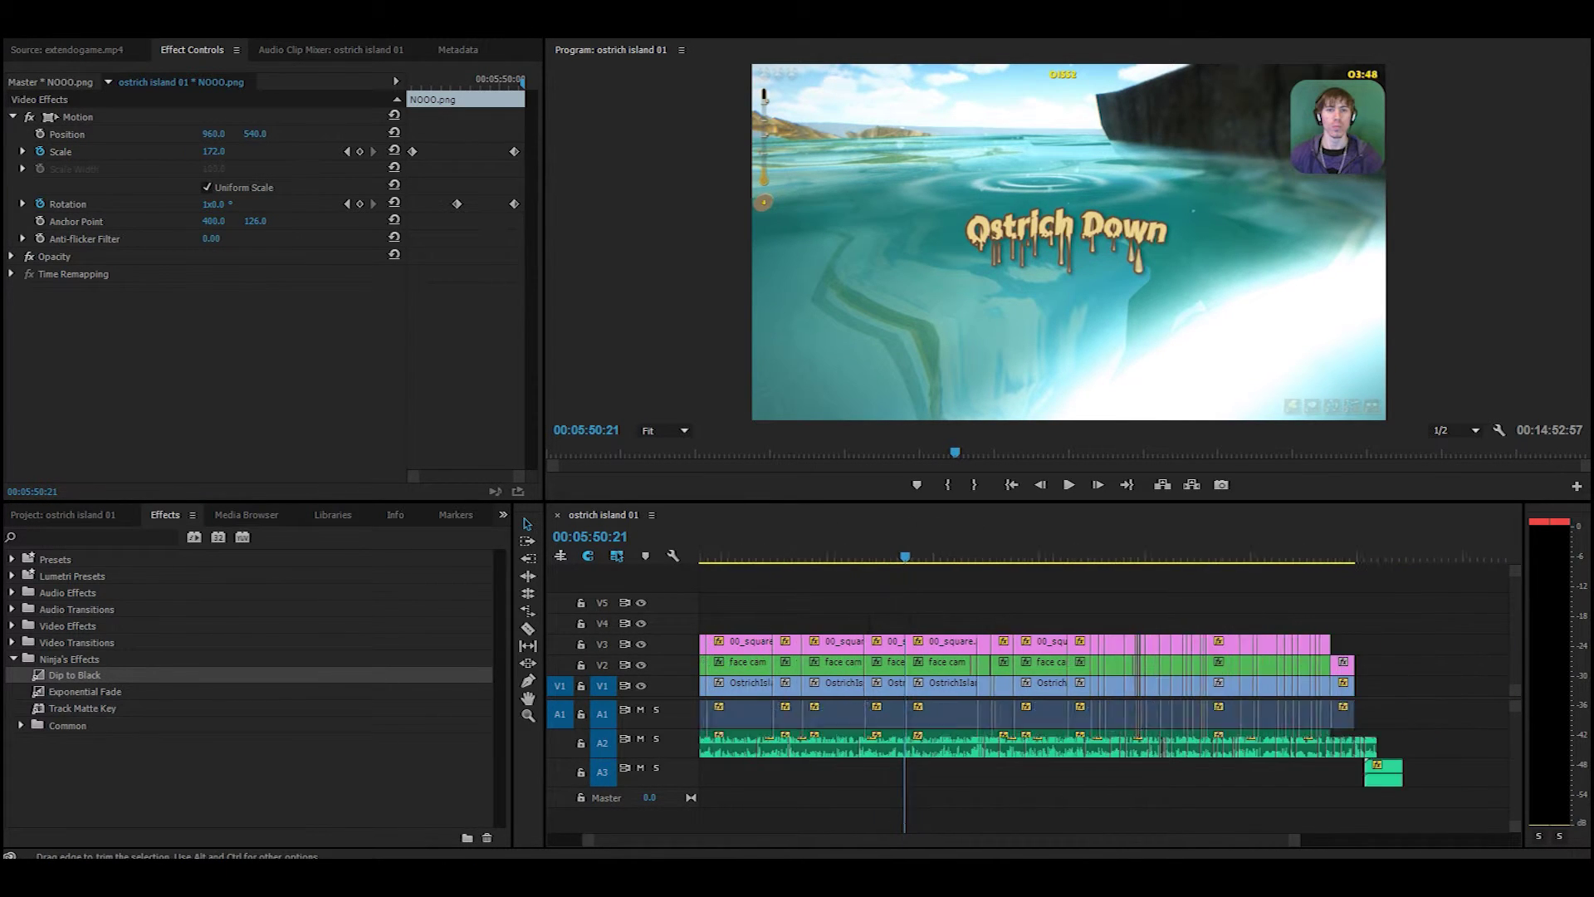
key("minus")
key("minus")
key("shift+3")
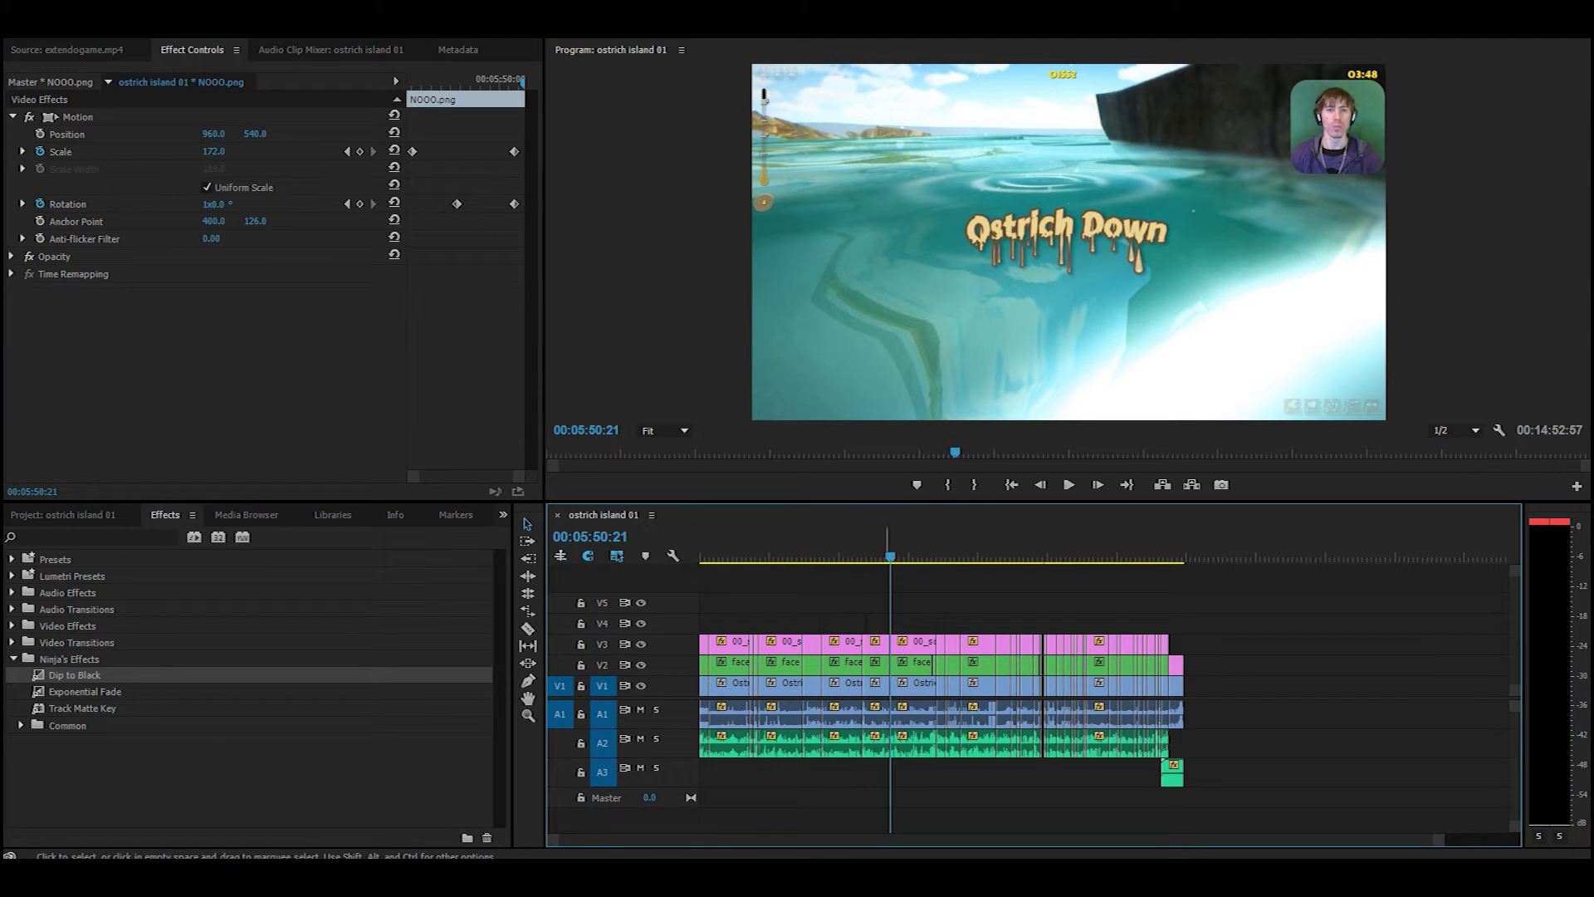
key("Up")
key("space")
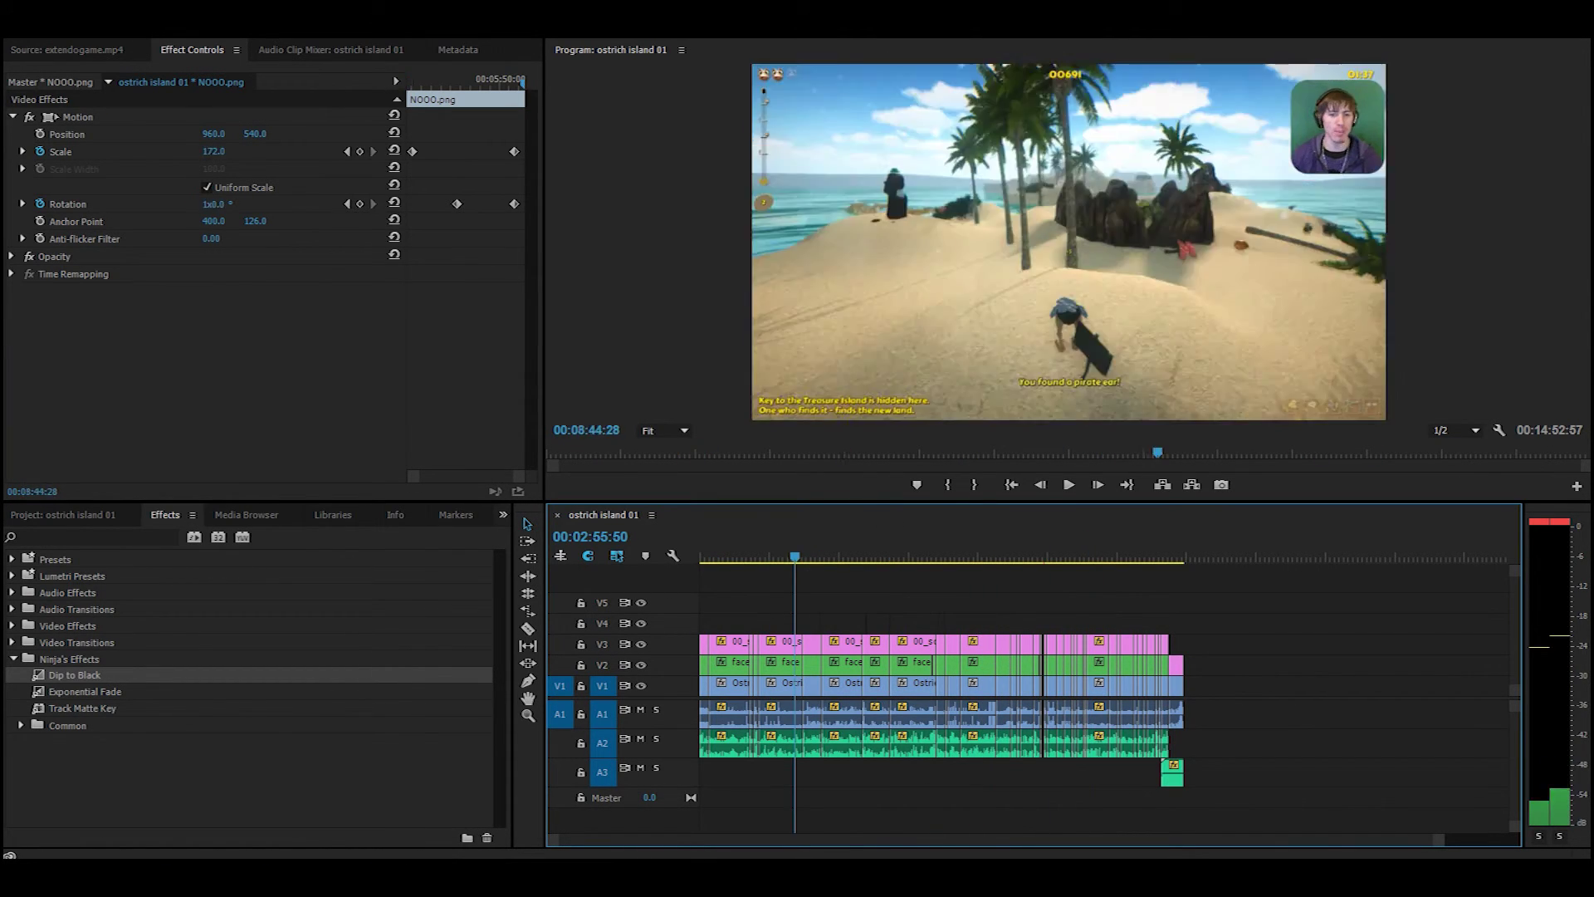